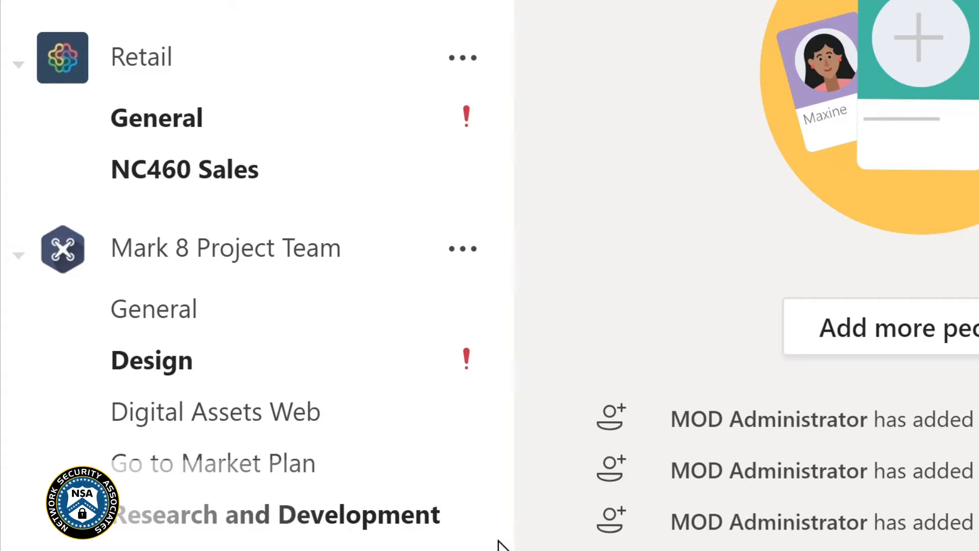
- Open the Monthly Reports channel of the Sales and Marketing team
scroll(500, 540, "down", 3)
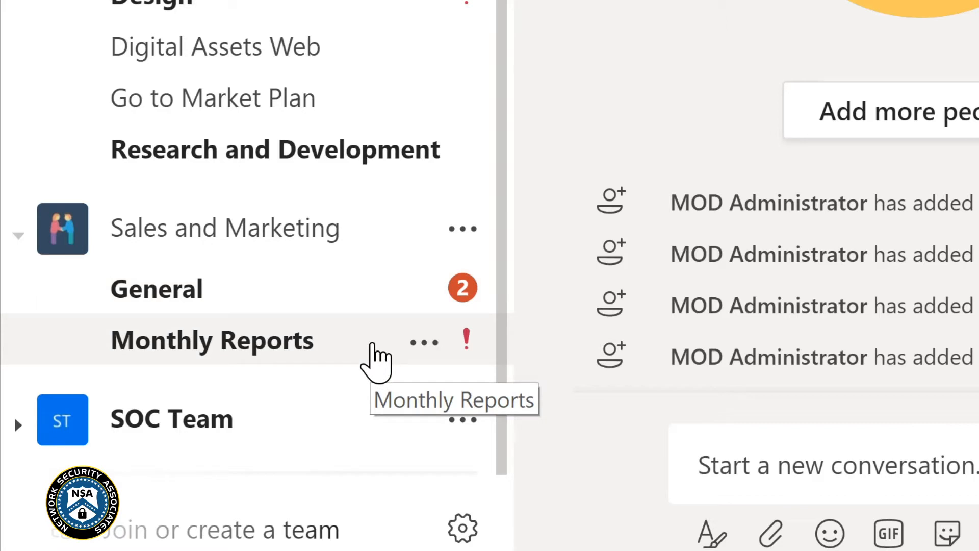
left_click(373, 342)
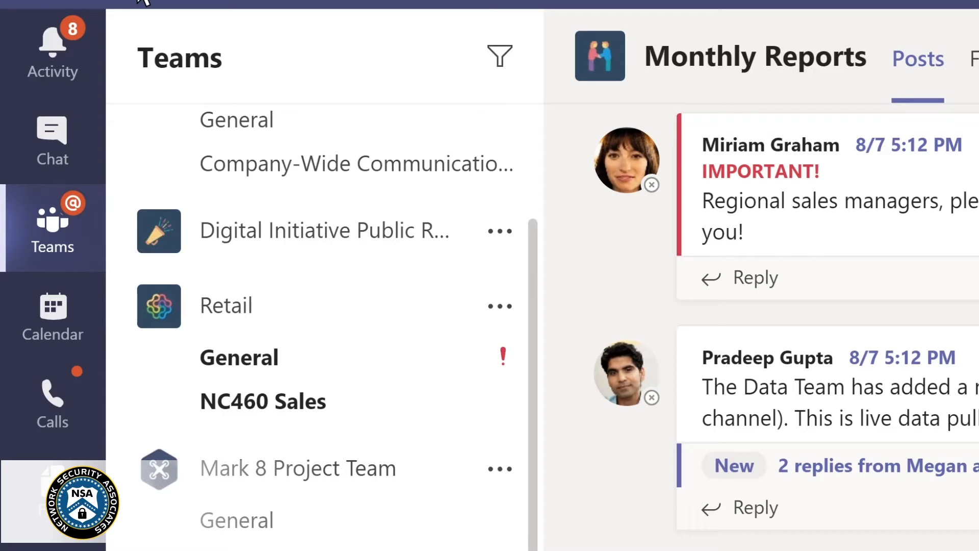
- Open the activity feed and filter it by "marketing"
left_click(73, 70)
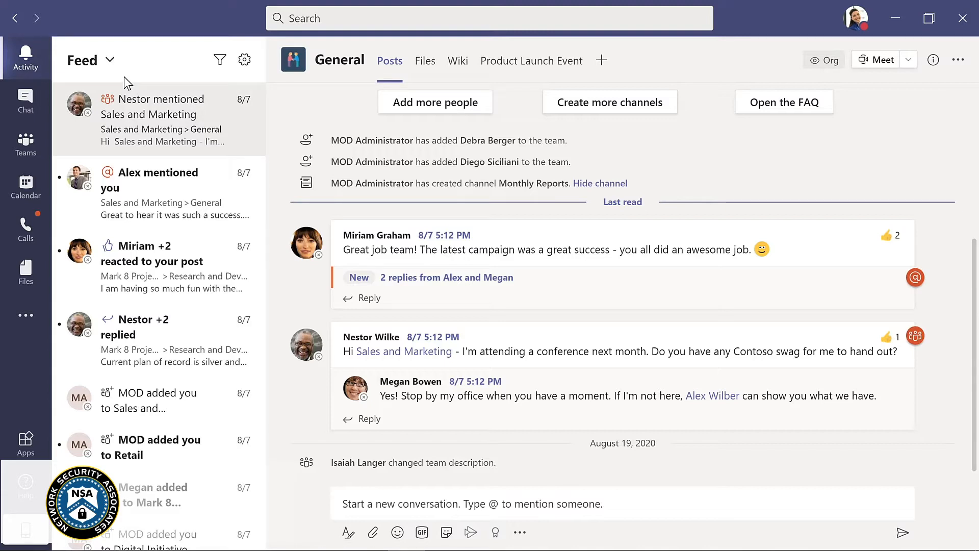
left_click(220, 62)
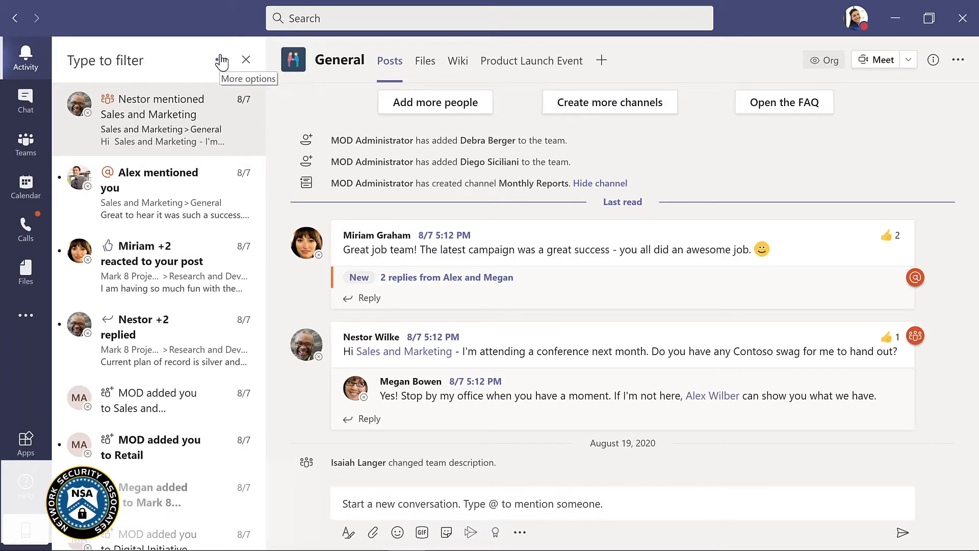
type("ma")
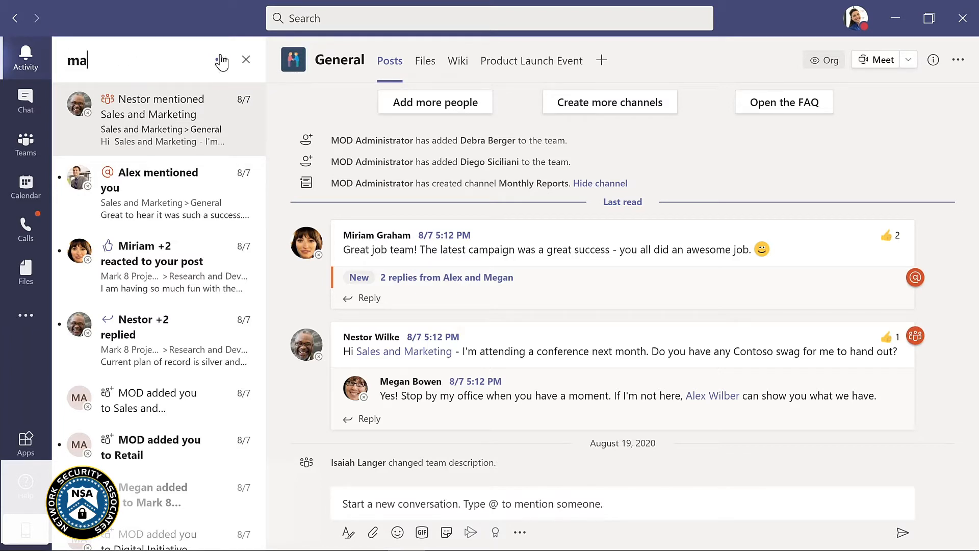
type("rketing")
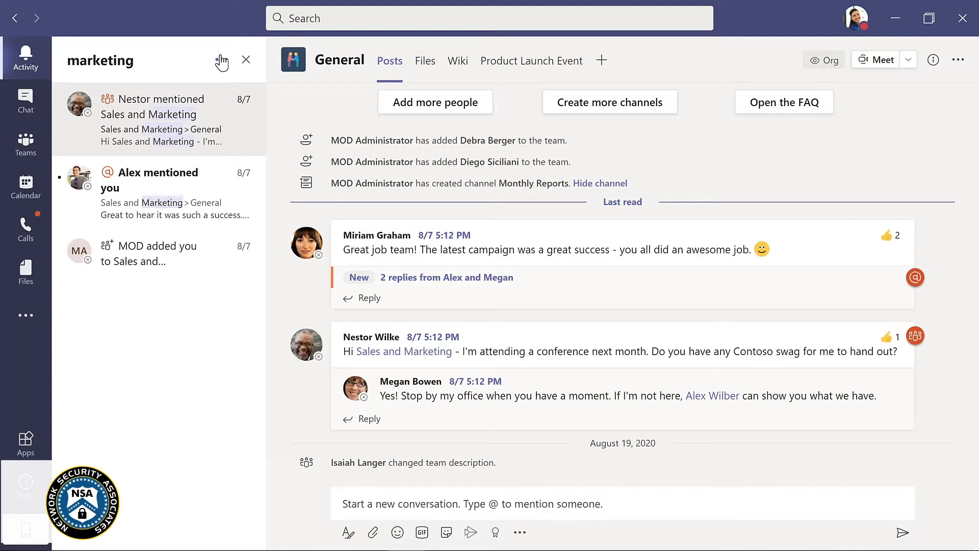
- Look through the Chat, Calendar, Calls, Files and Apps areas and the account's profile options
left_click(39, 107)
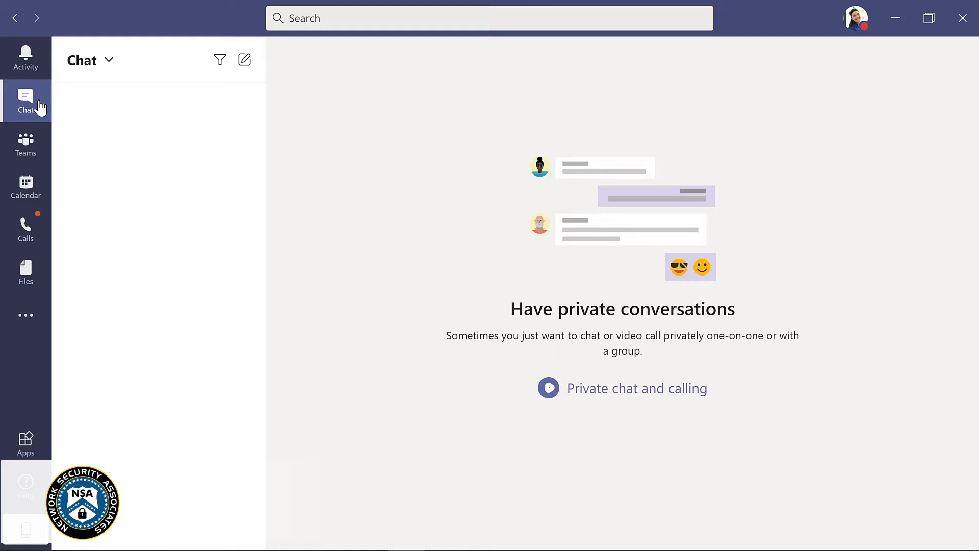
left_click(46, 188)
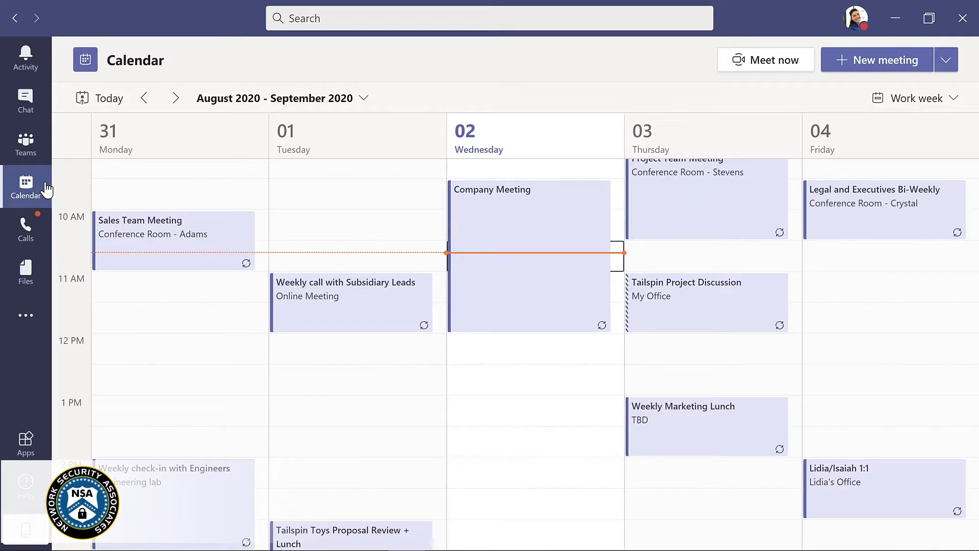
left_click(34, 236)
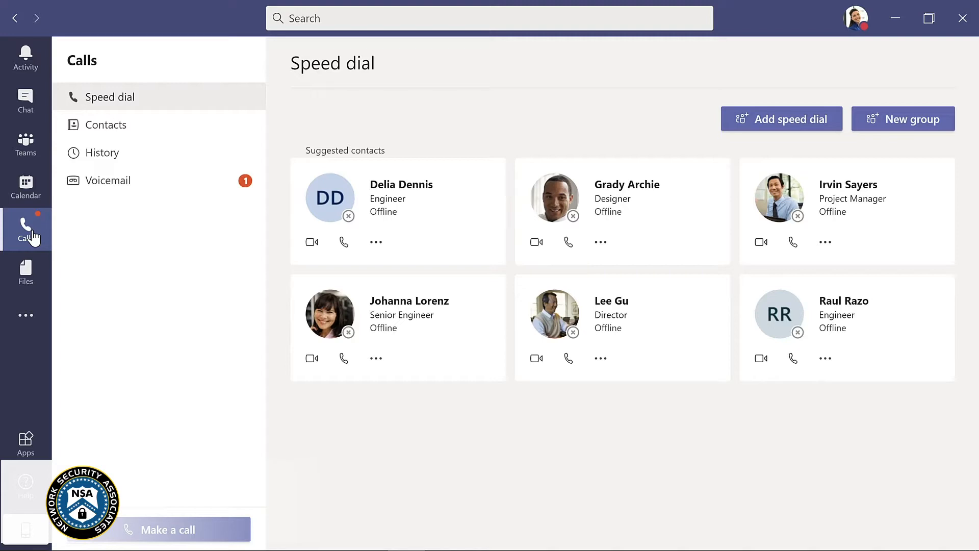
left_click(28, 273)
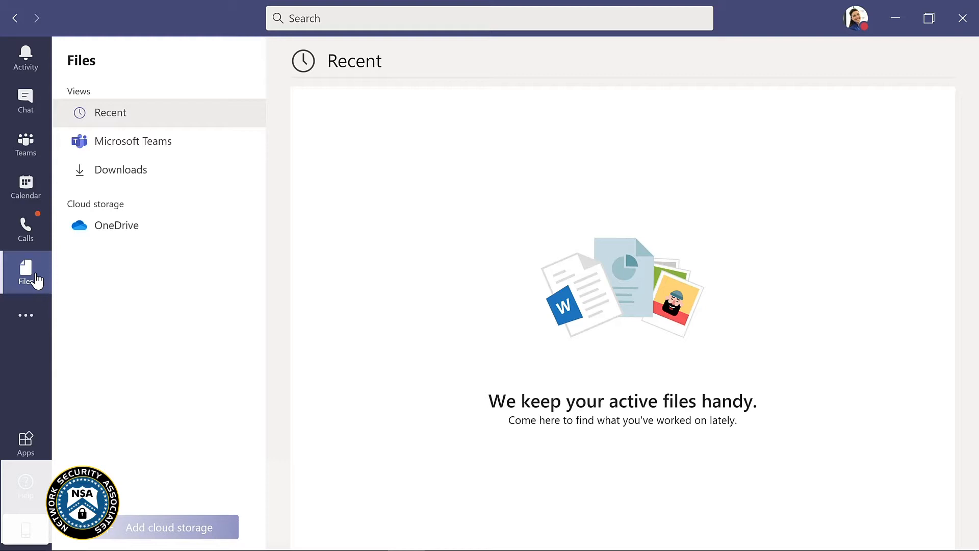
left_click(26, 442)
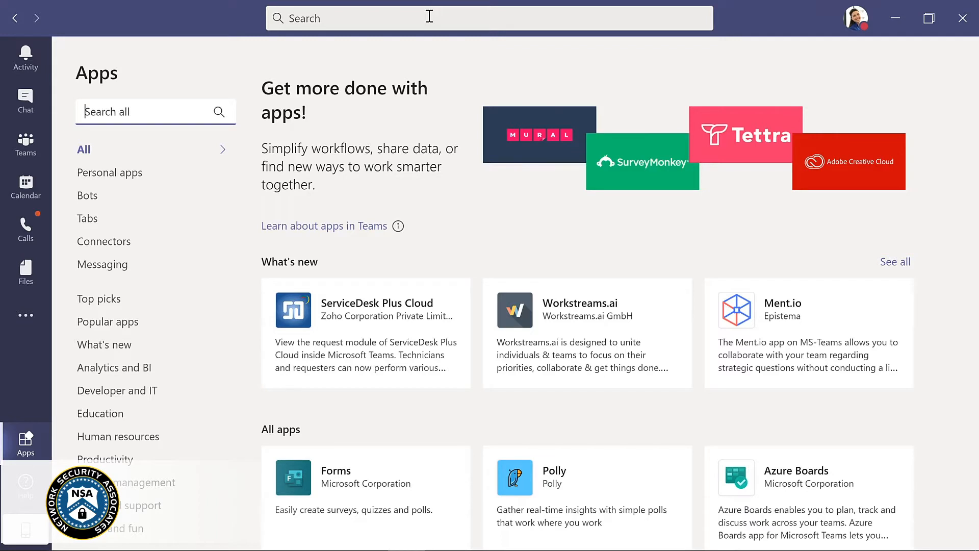
left_click(855, 25)
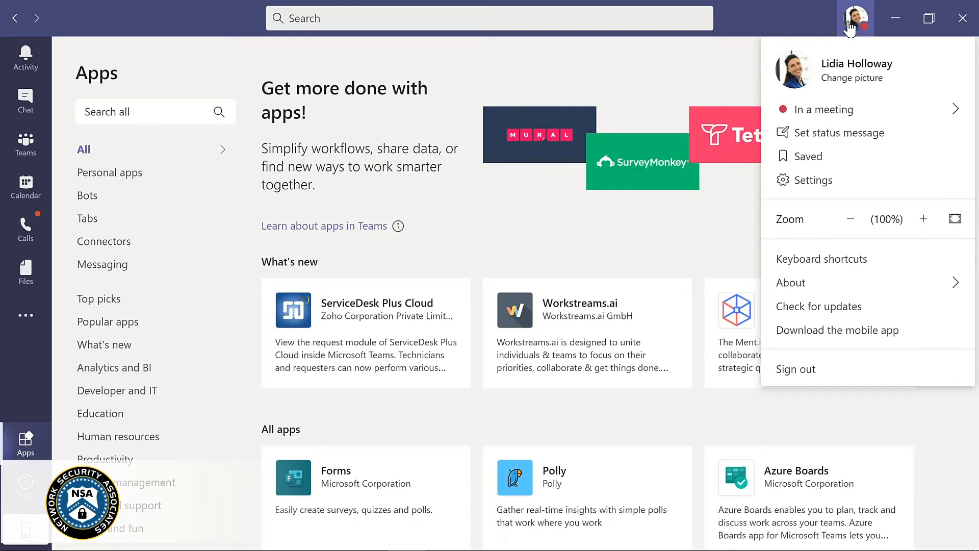
- Start creating a new team from scratch and make it private
left_click(41, 151)
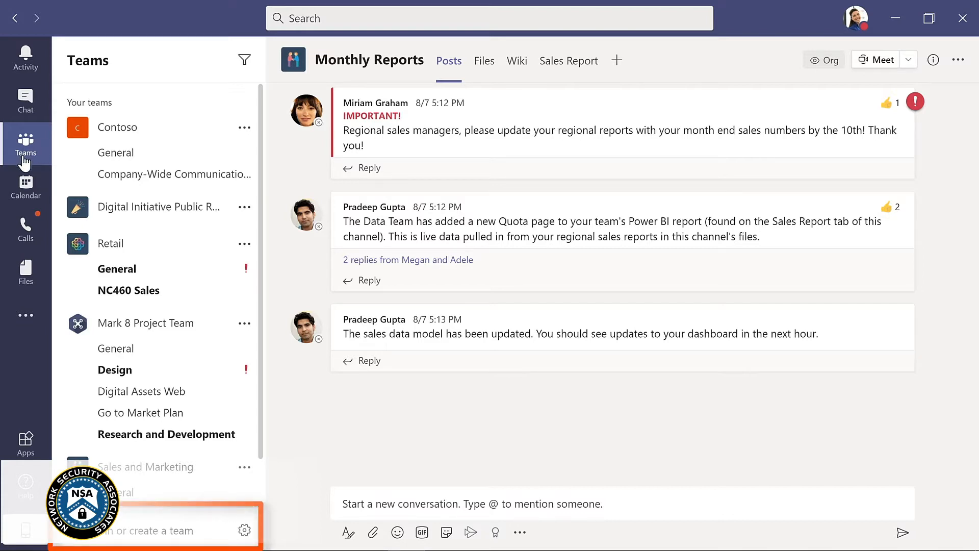
left_click(142, 535)
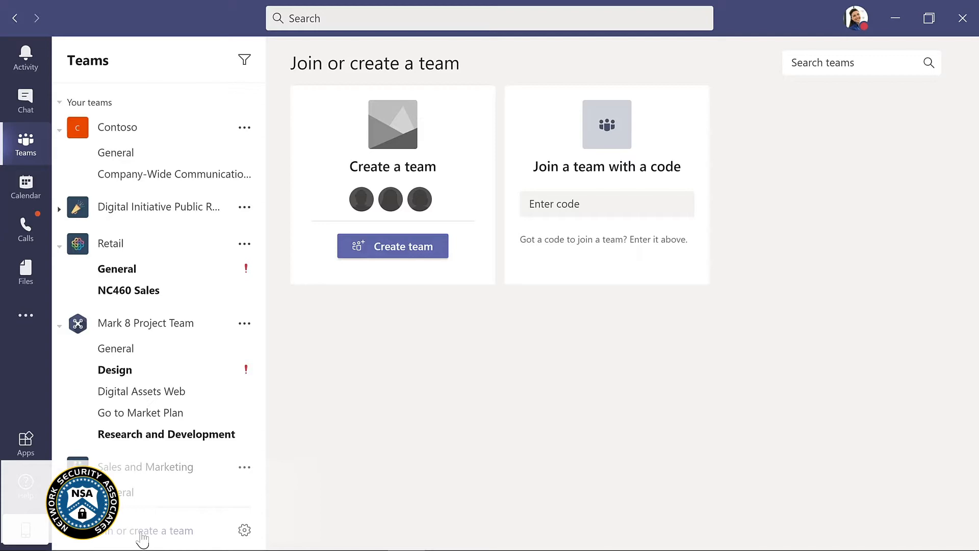
left_click(399, 246)
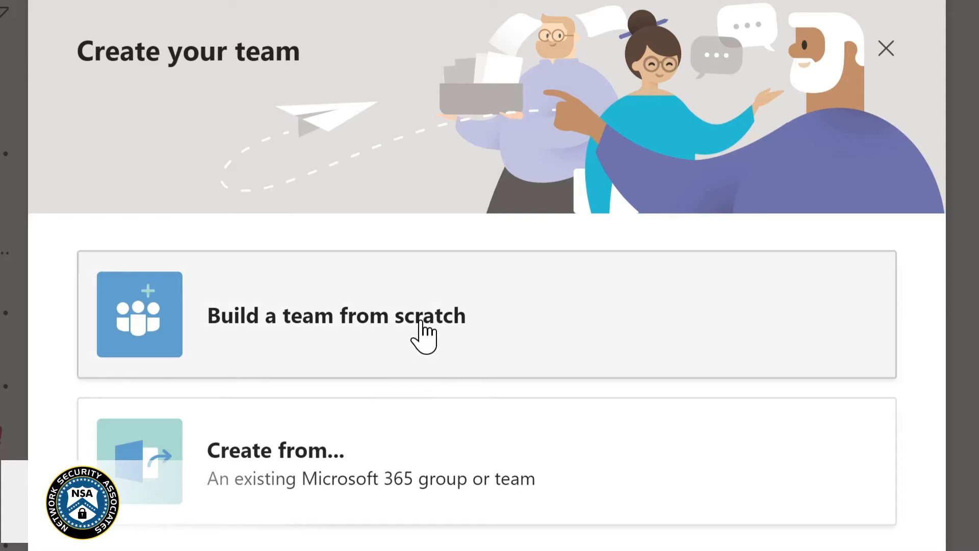
left_click(422, 336)
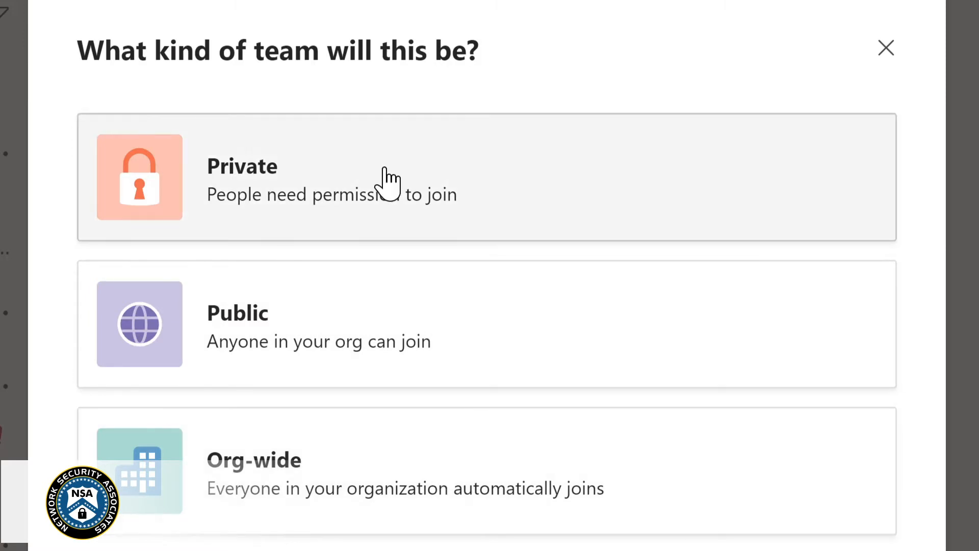
left_click(387, 181)
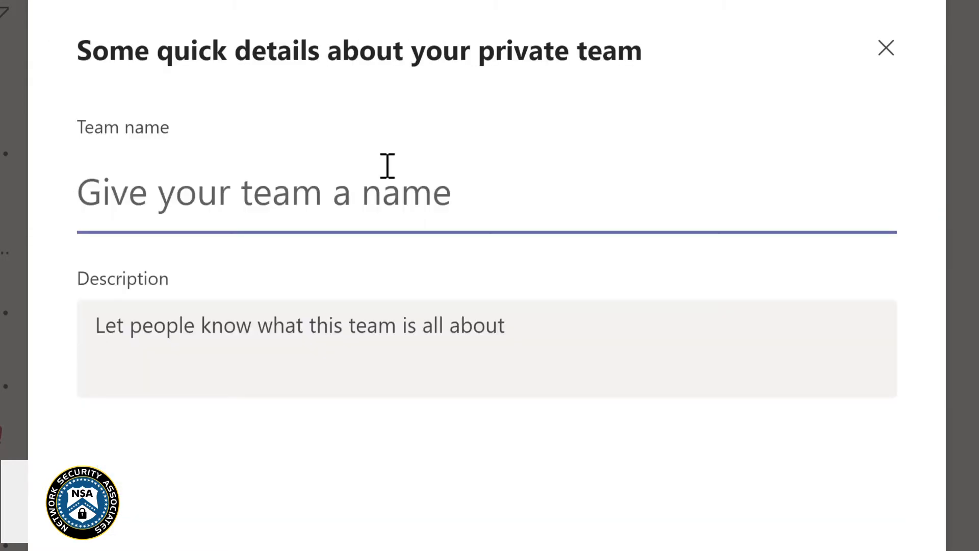
- Name the team "Evergreen Project Team" and describe it as "Planning and development of Contoso learning management system"
type("Evergre")
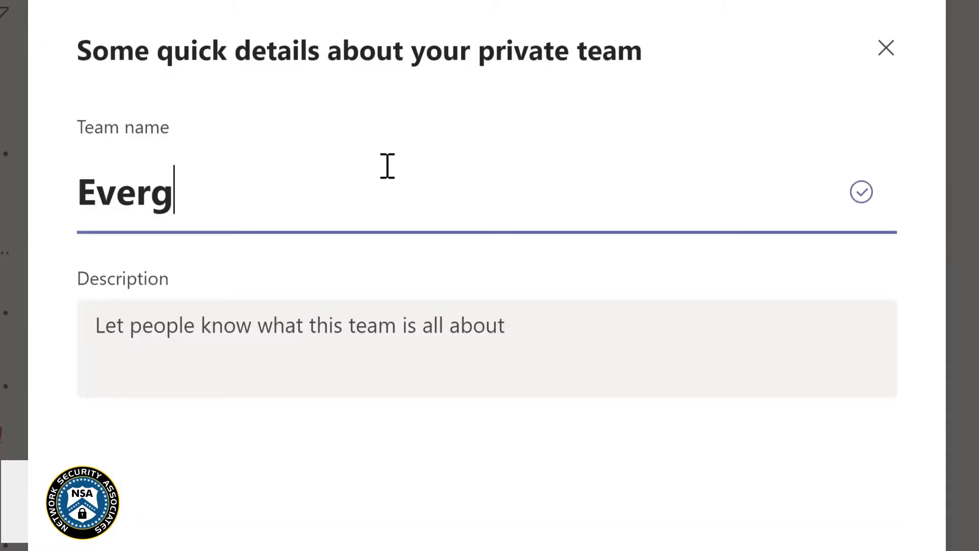
type("en Project Team")
key("Tab")
type("Planning and development of Contoso learning management system")
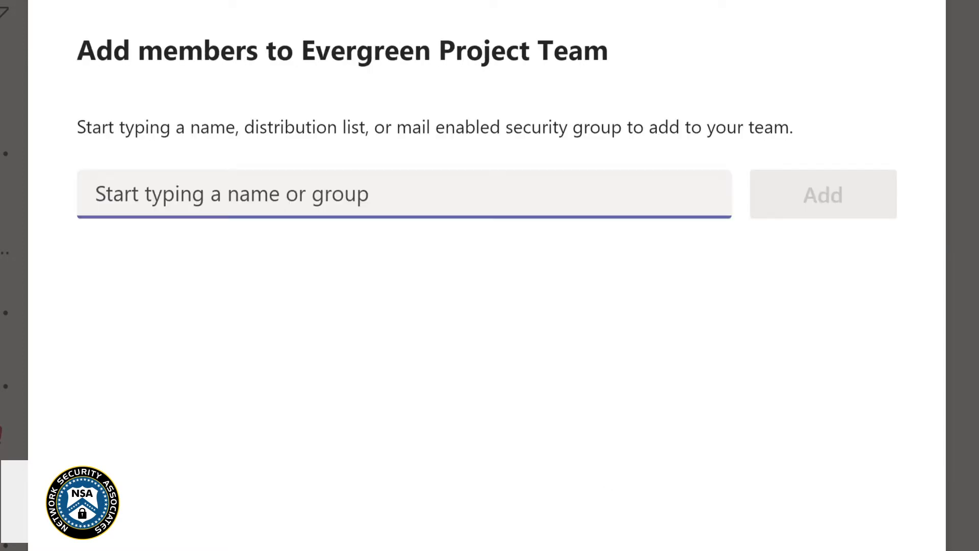
- Add the planner, project manager, IT admin and HR manager to the Evergreen Project Team as members
type("Lynn")
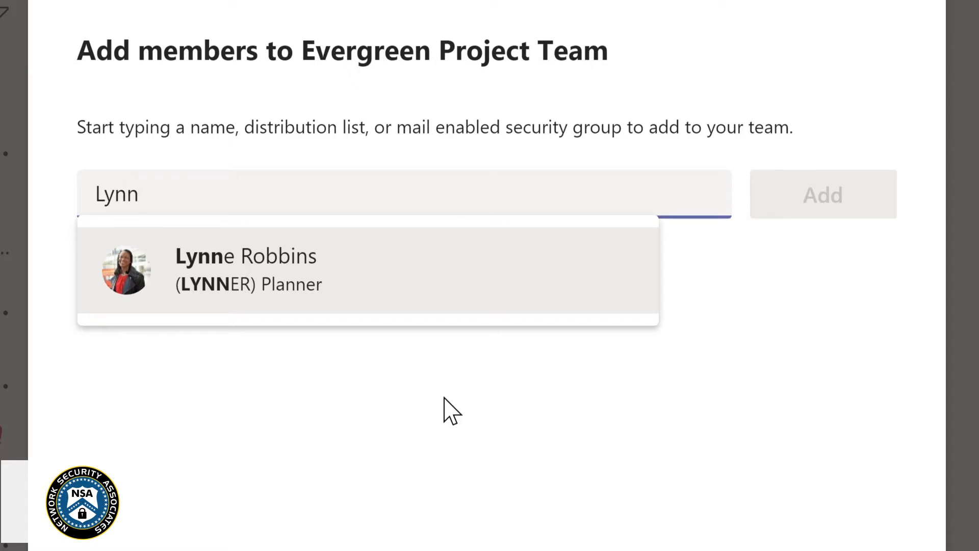
left_click(289, 280)
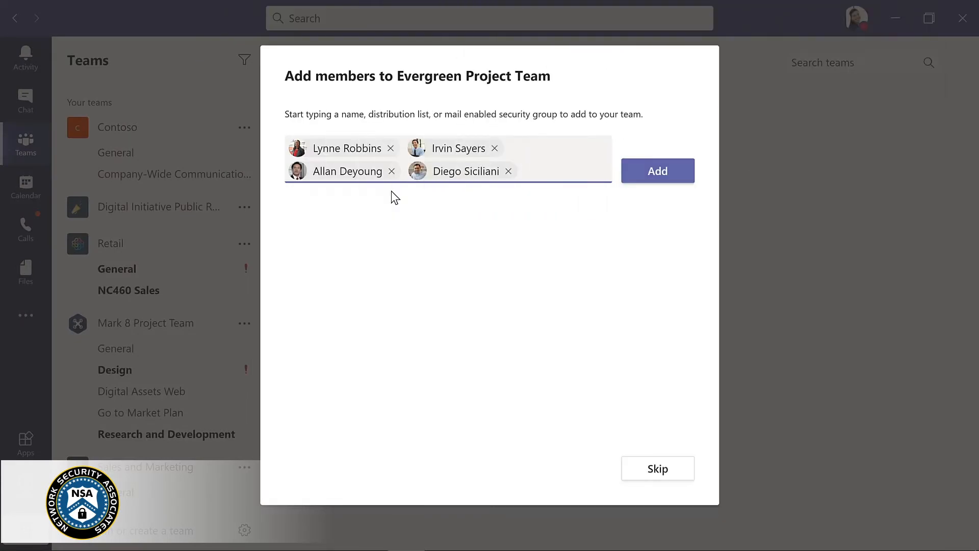
left_click(659, 178)
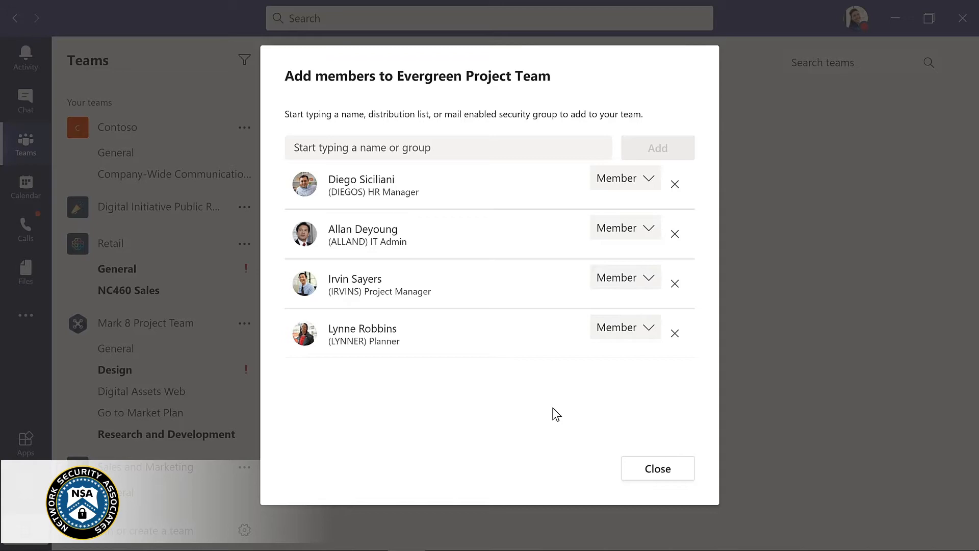
left_click(656, 470)
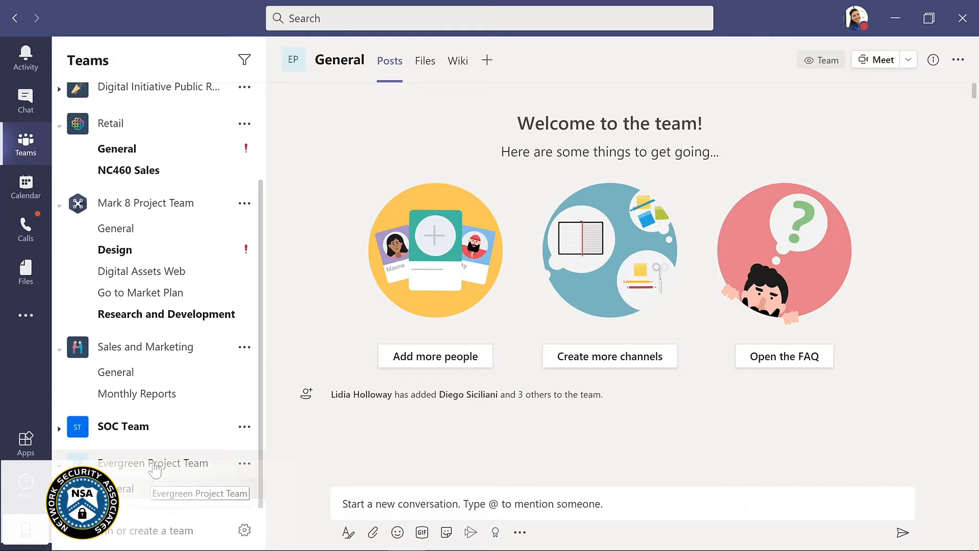
- Move the Evergreen Project Team up the team list, between Mark 8 Project Team and Sales and Marketing
left_click_drag(153, 464, 152, 258)
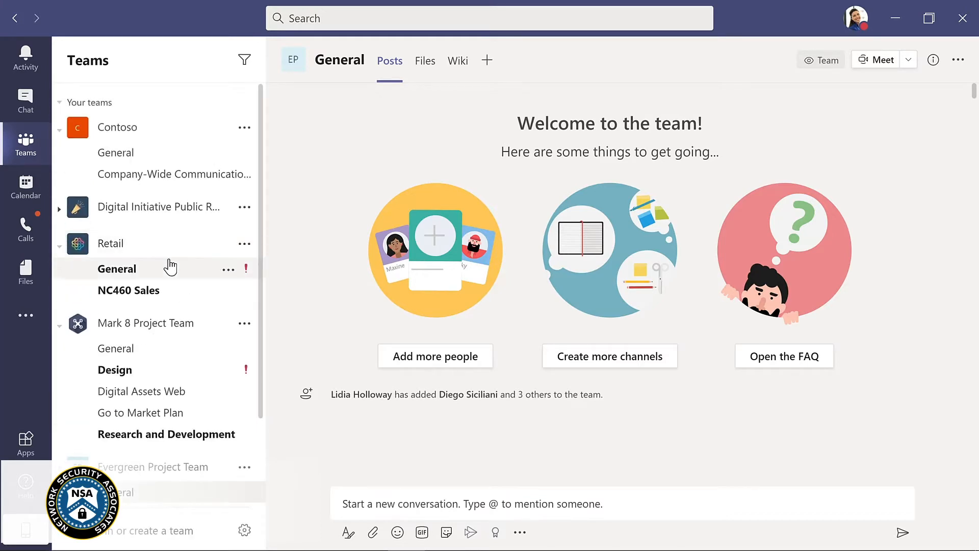
scroll(261, 481, "down", 2)
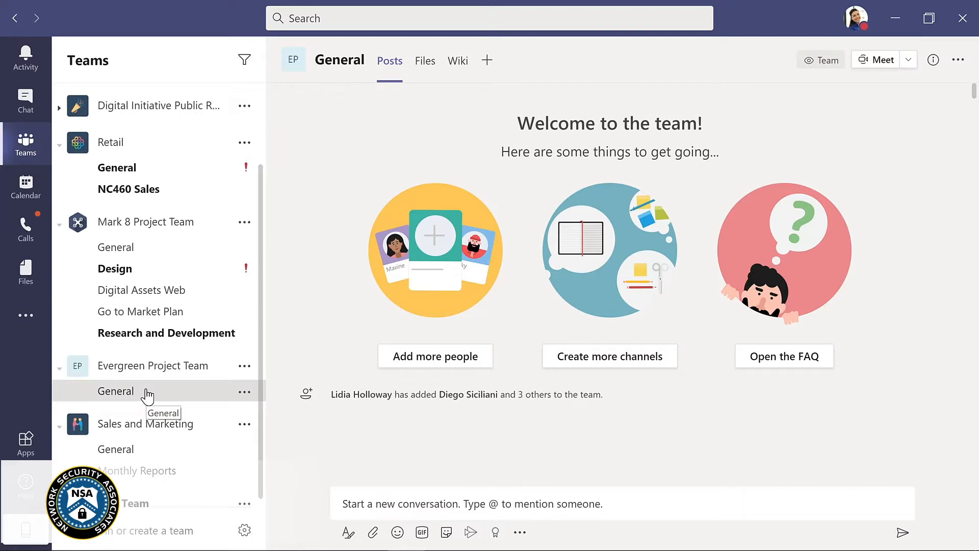
- Post "I'm excited to start planning our new LMS!" with a smile emoji in the Evergreen Project Team's General channel
left_click(342, 505)
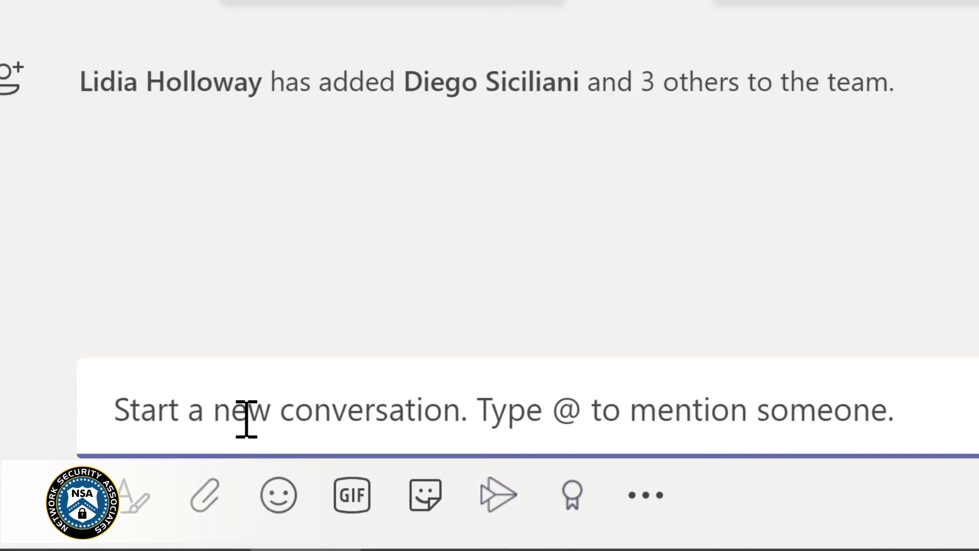
type("I'm excited to start planning our new LMS!")
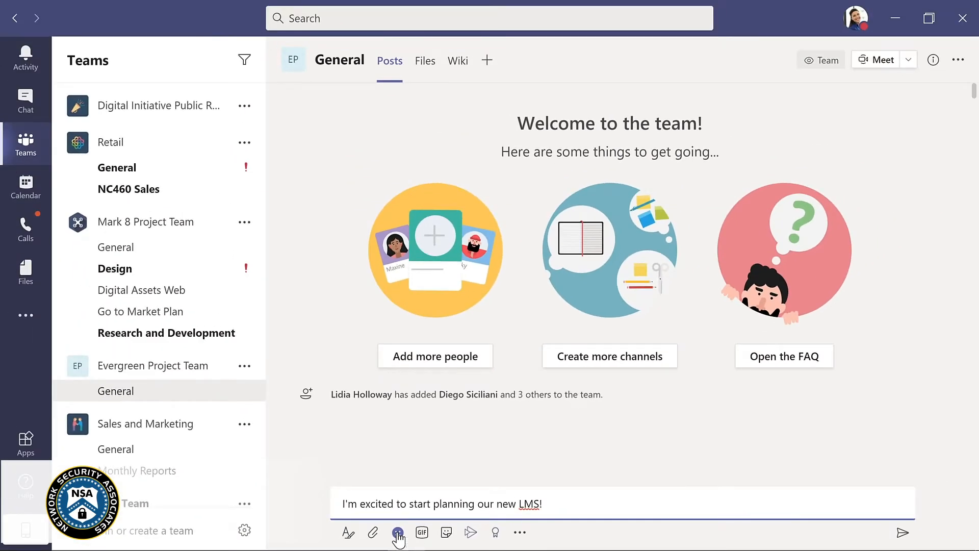
left_click(397, 532)
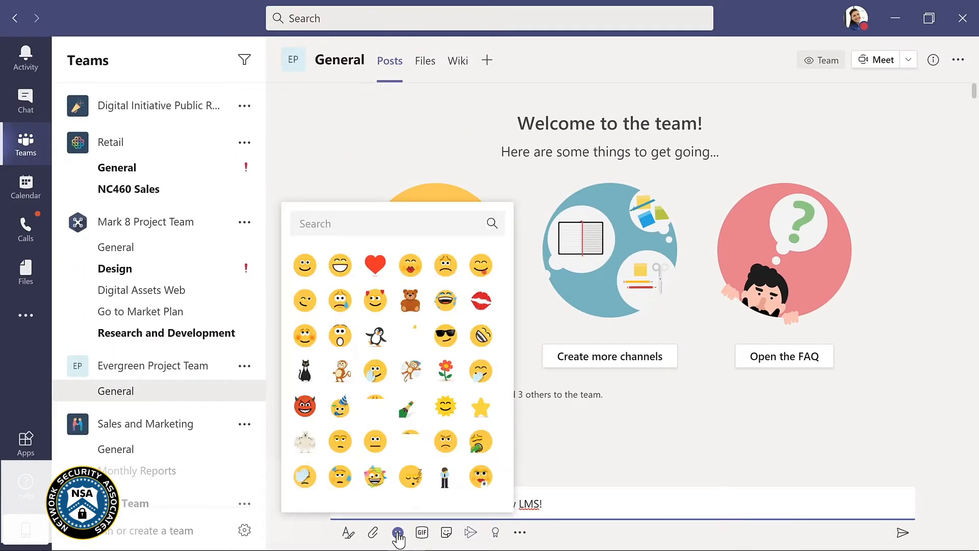
left_click(304, 264)
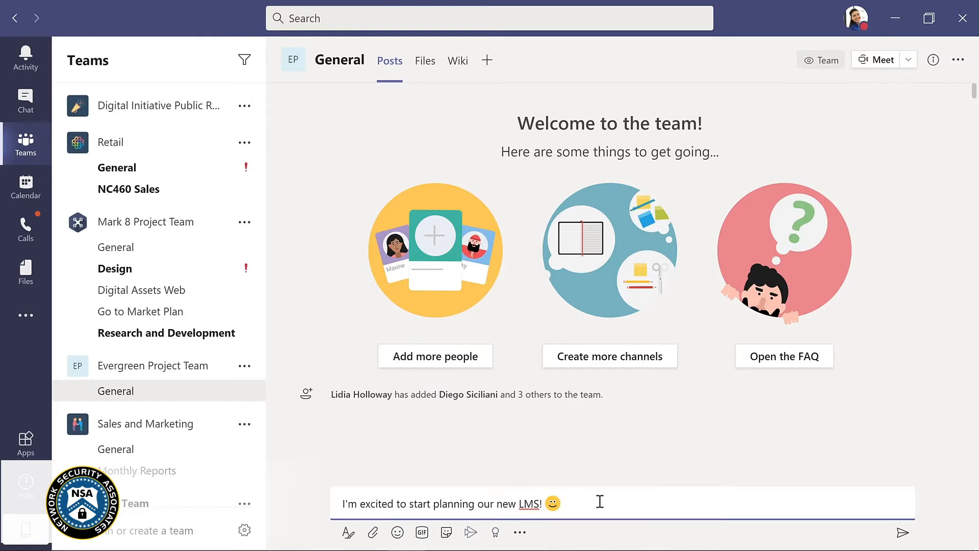
left_click(902, 534)
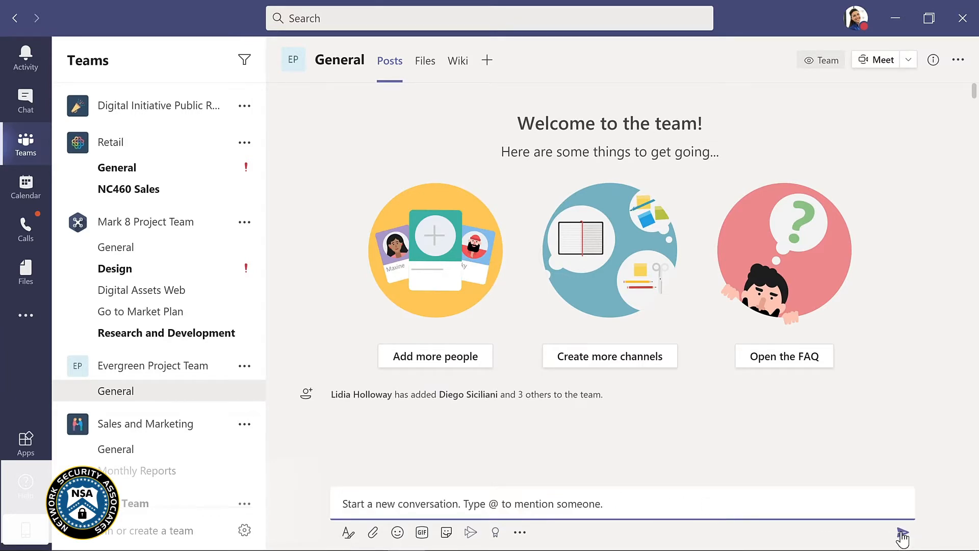
left_click(300, 484)
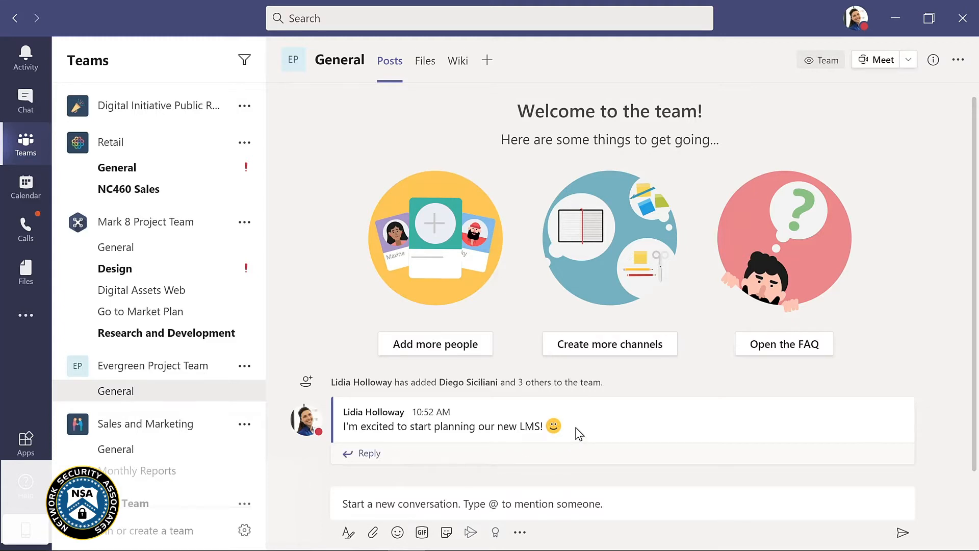
- Edit the posted LMS message so it begins with a mention of the Evergreen Project Team followed by a comma
mouse_move(579, 433)
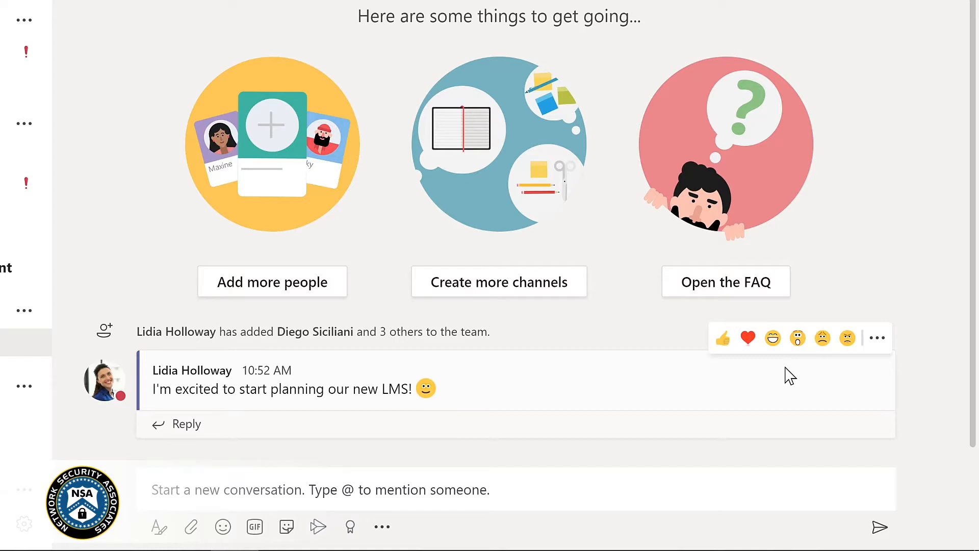
left_click(880, 345)
mouse_move(880, 347)
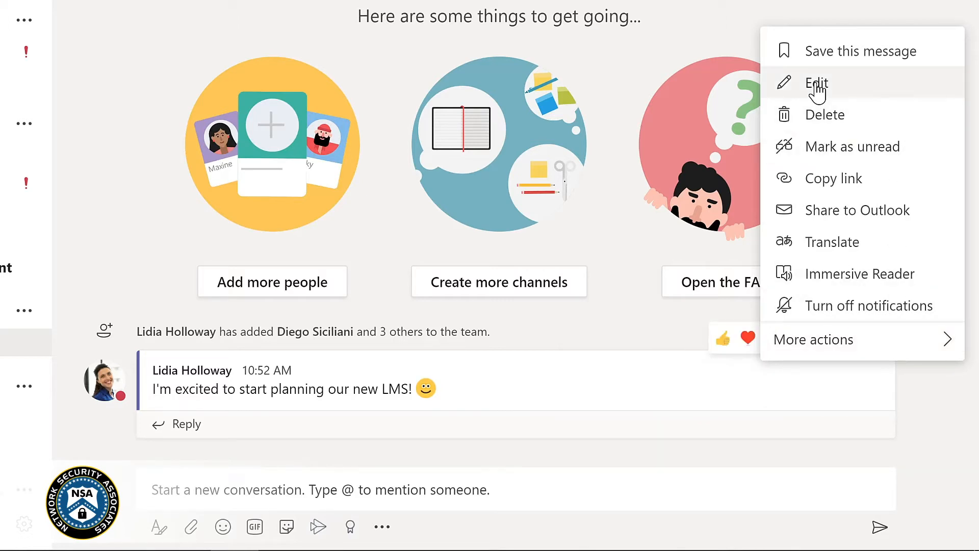
left_click(817, 84)
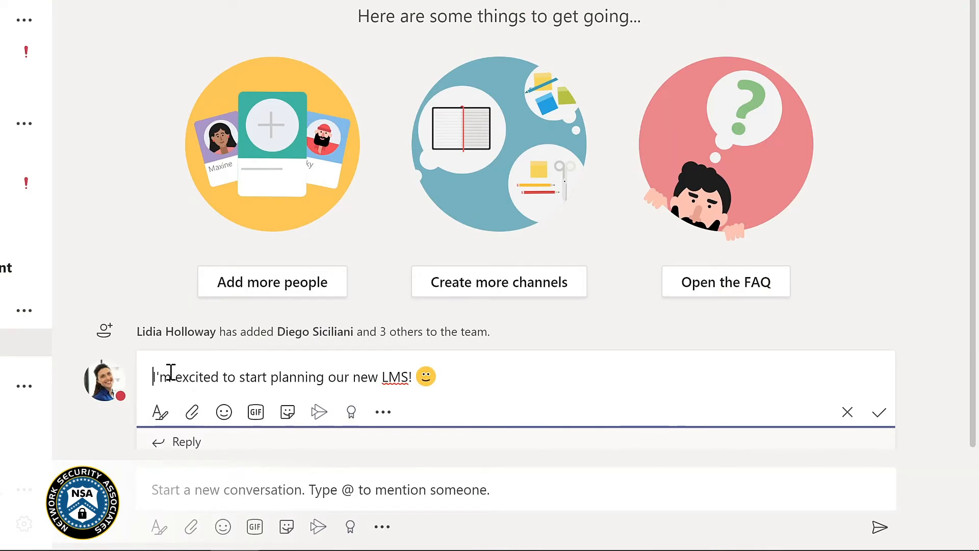
type("@")
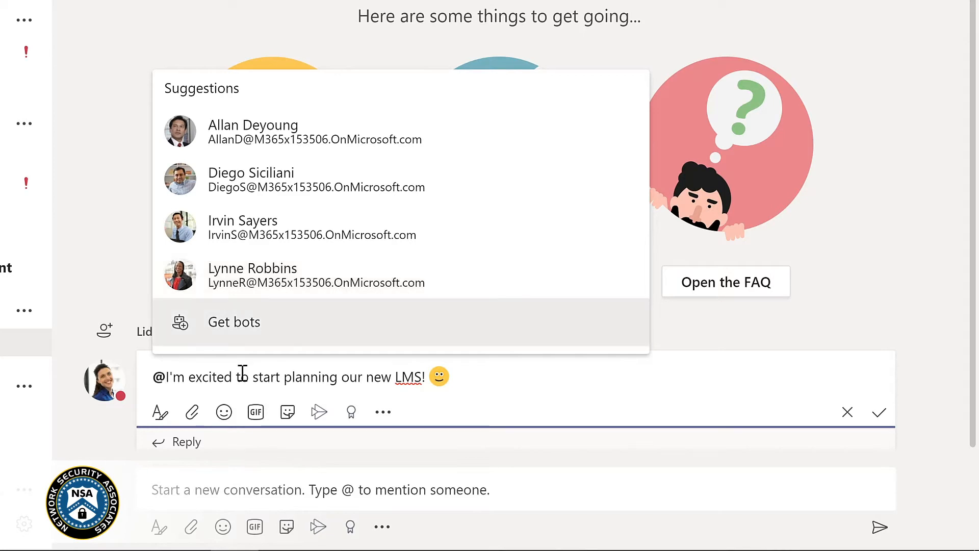
type("team")
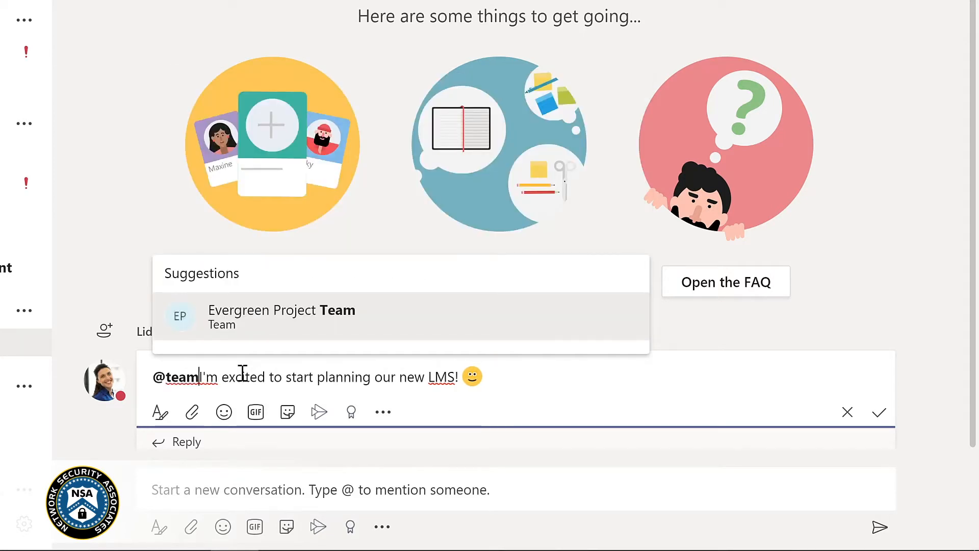
left_click(267, 323)
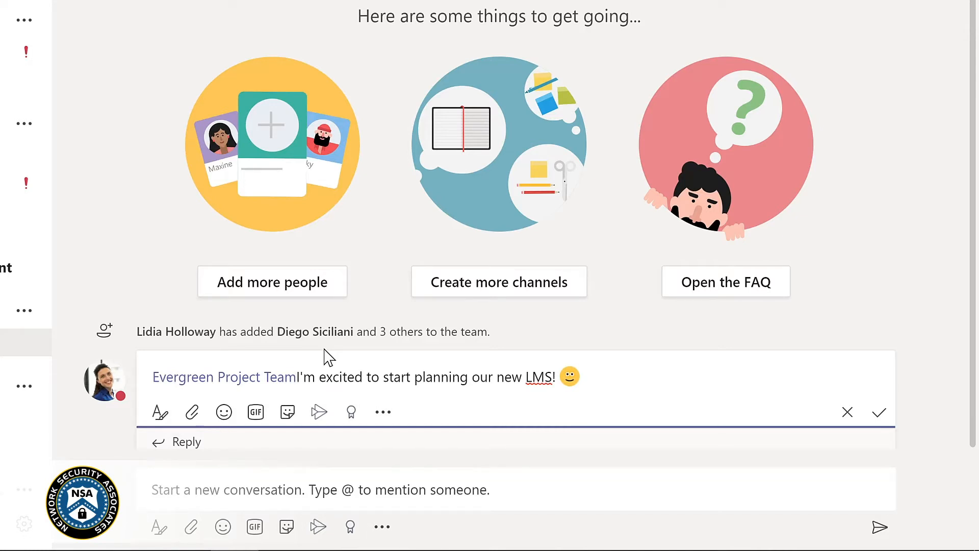
type(",")
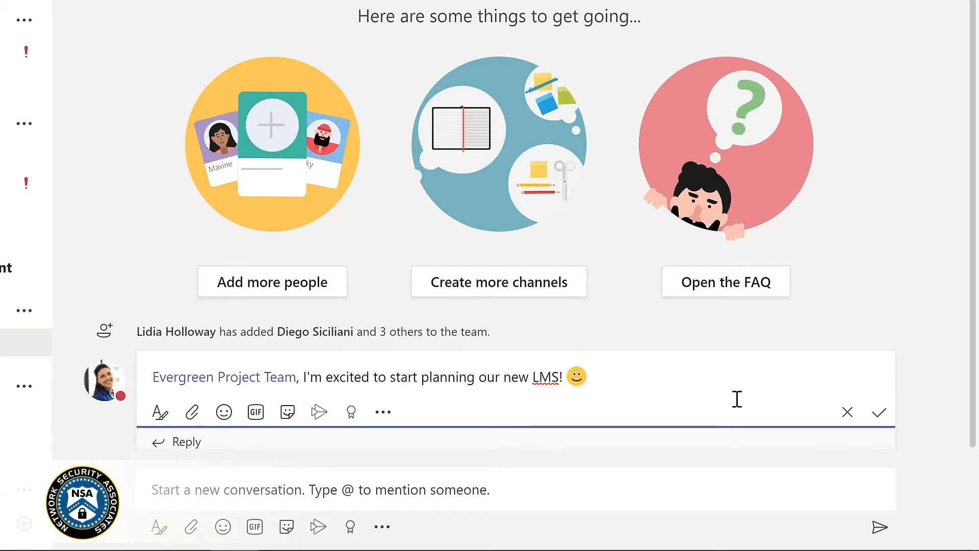
left_click(882, 421)
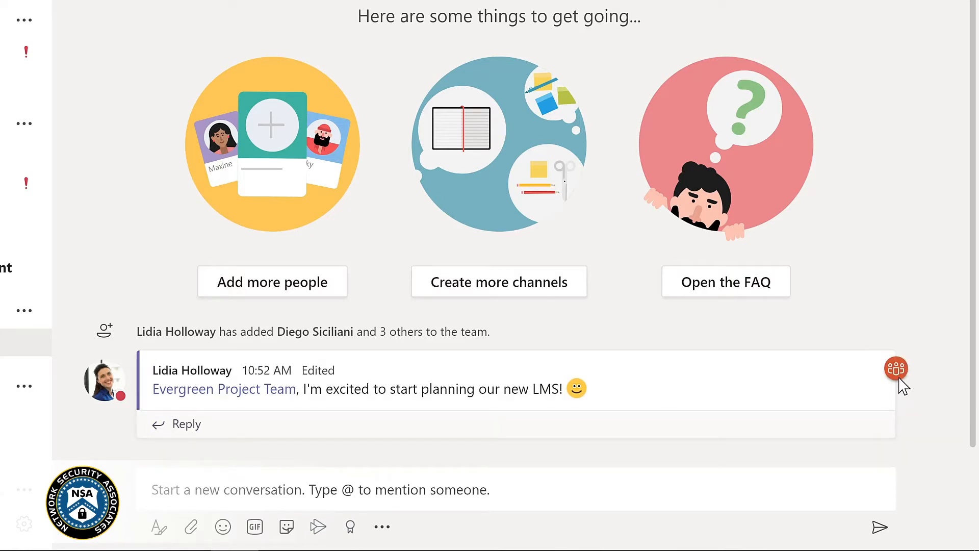
mouse_move(904, 378)
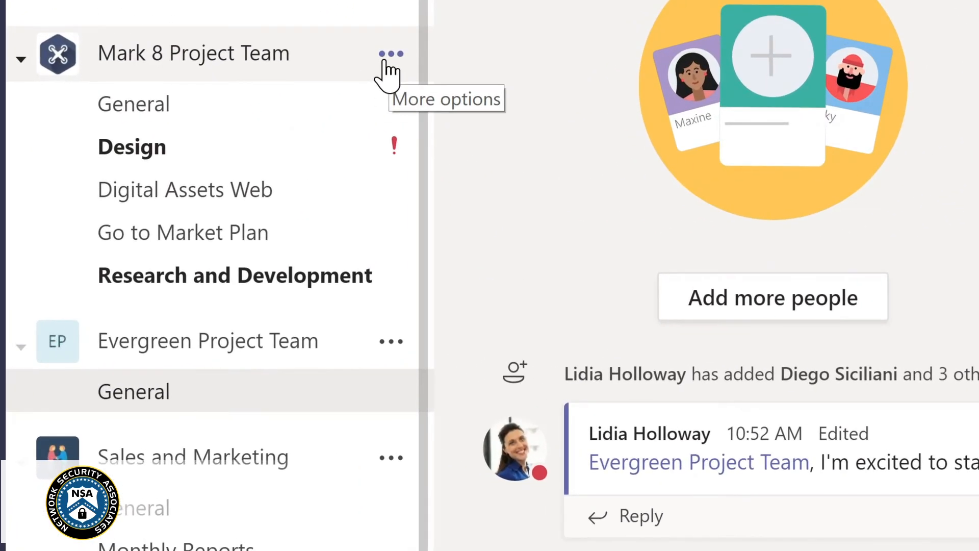
- Examine the Mark 8 Project Team's management pages, covering its owners, members and guests, channels, and analytics
left_click(388, 56)
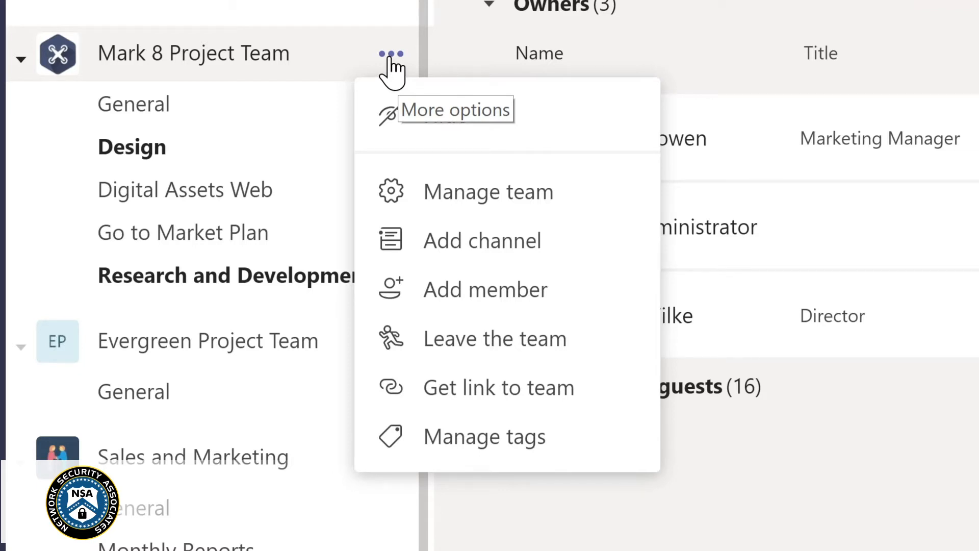
left_click(472, 199)
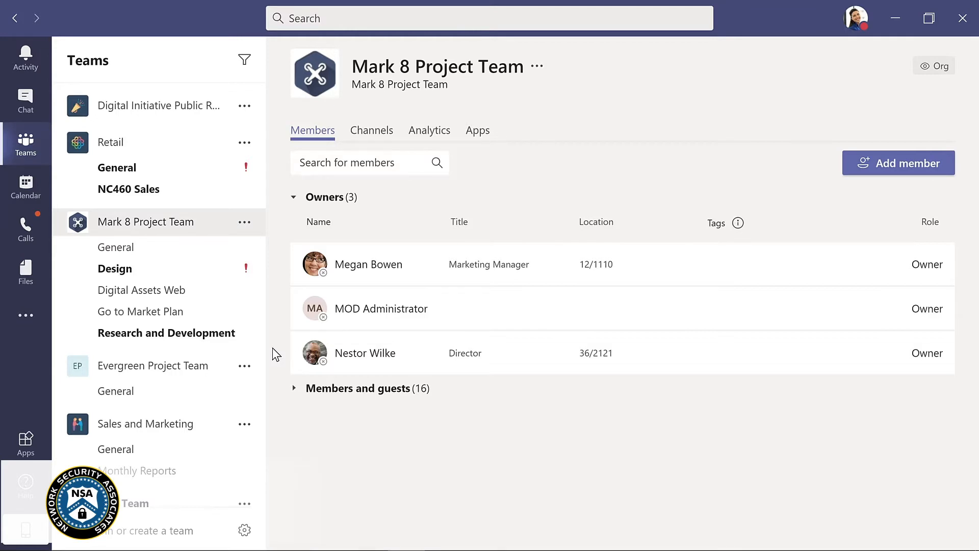
left_click(333, 392)
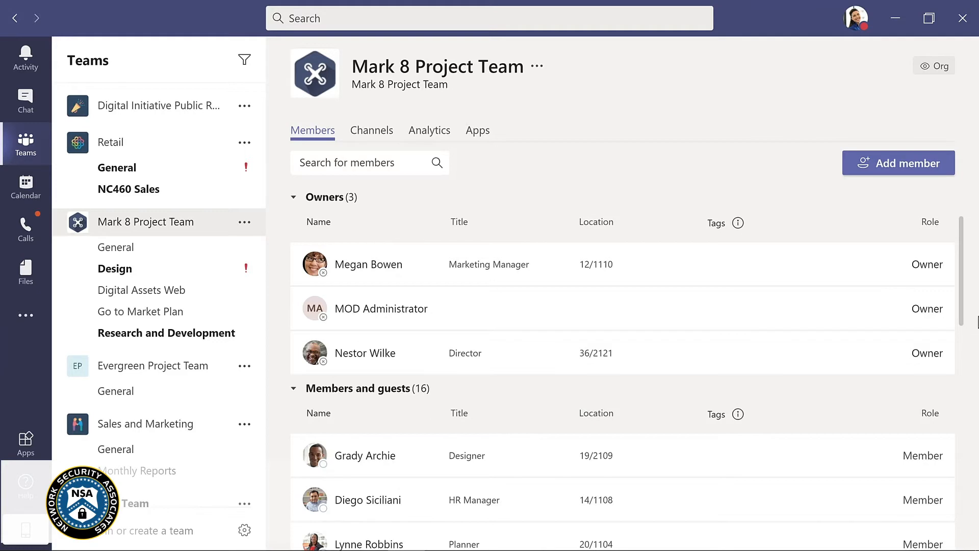
scroll(961, 313, "down", 3)
scroll(975, 407, "down", 4)
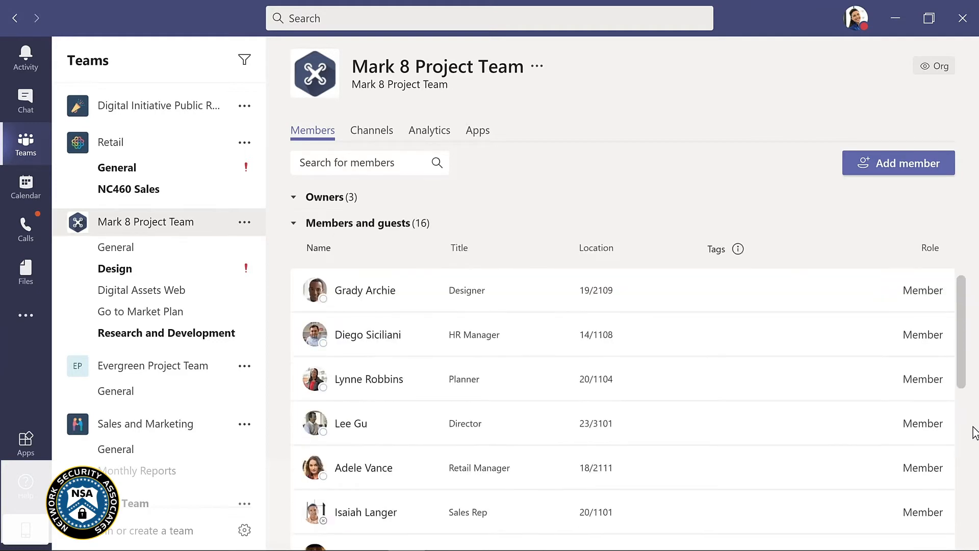
scroll(970, 528, "down", 4)
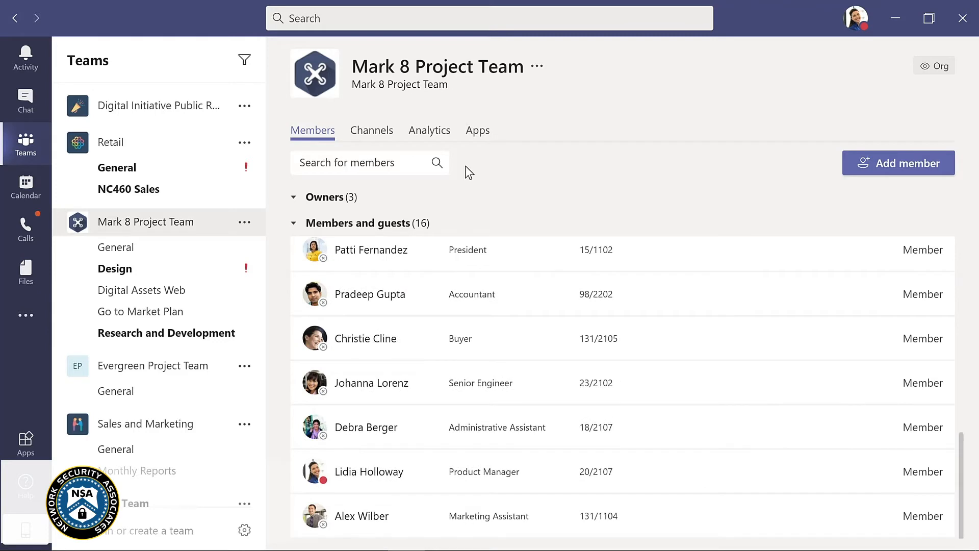
left_click(372, 133)
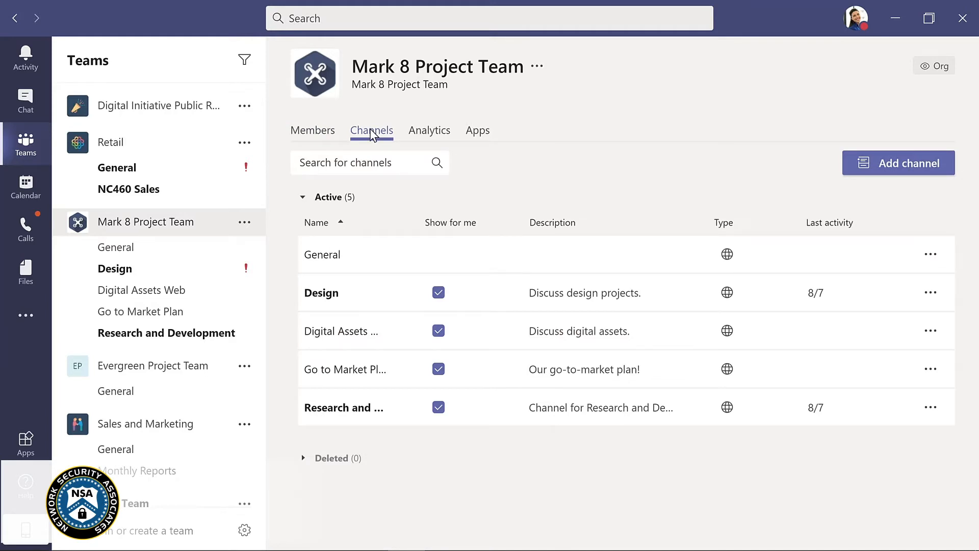
left_click(429, 136)
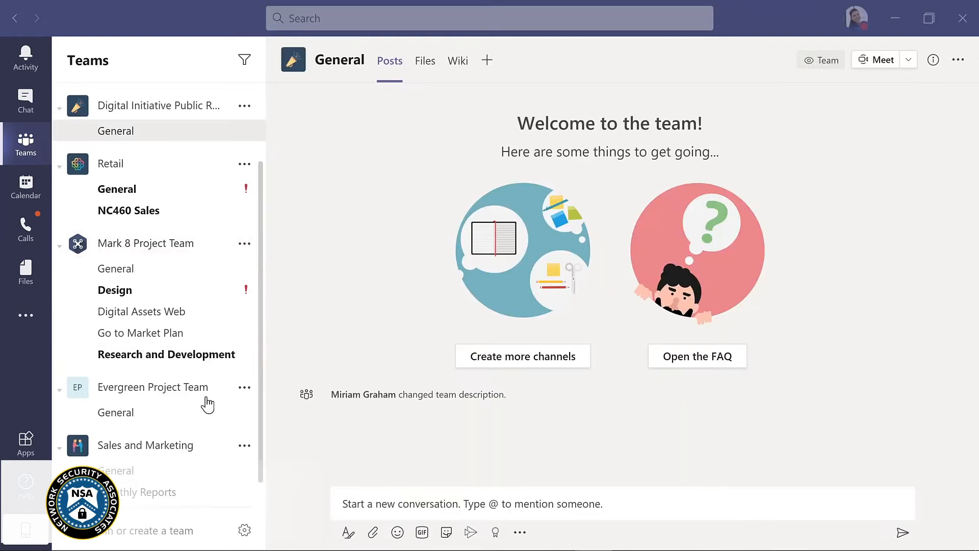
- Add the director to the Evergreen Project Team as a member
left_click(244, 392)
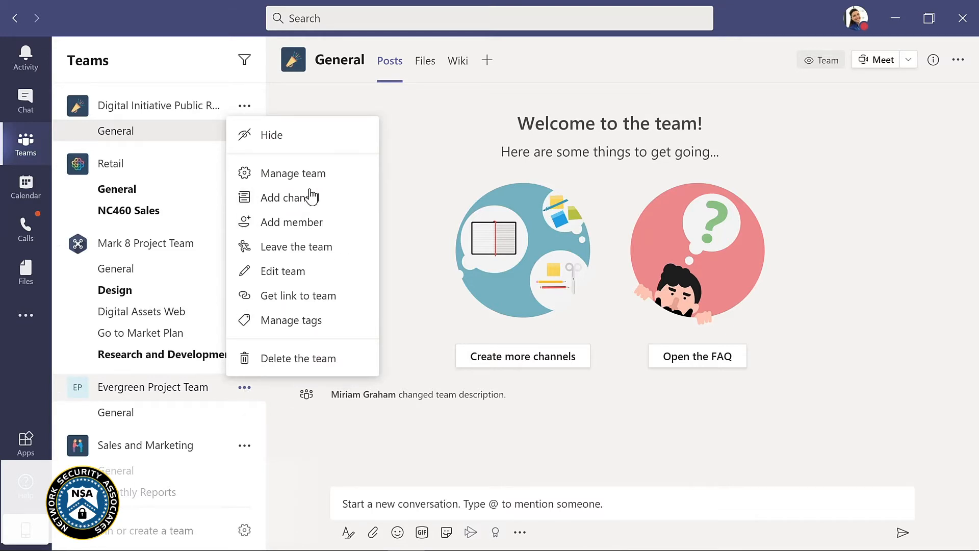
left_click(288, 224)
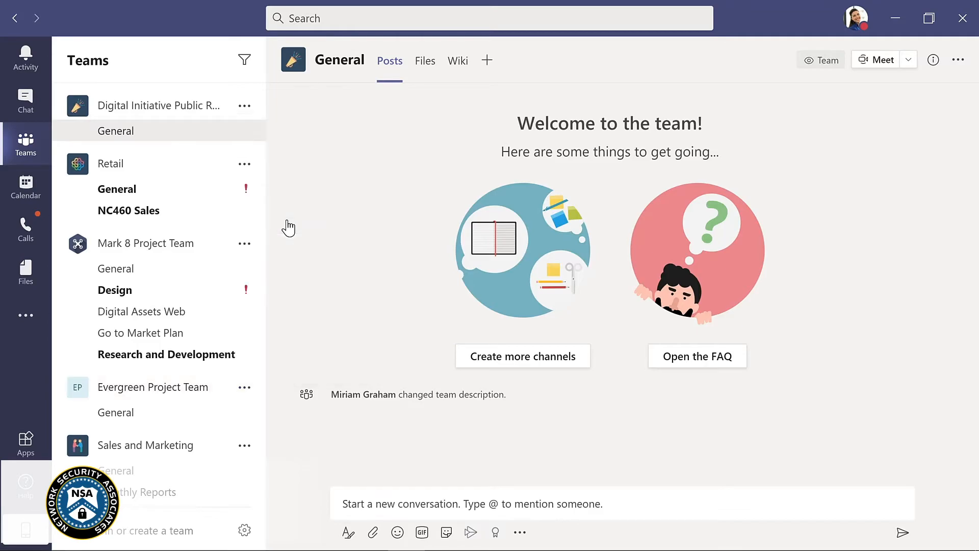
type("nestor")
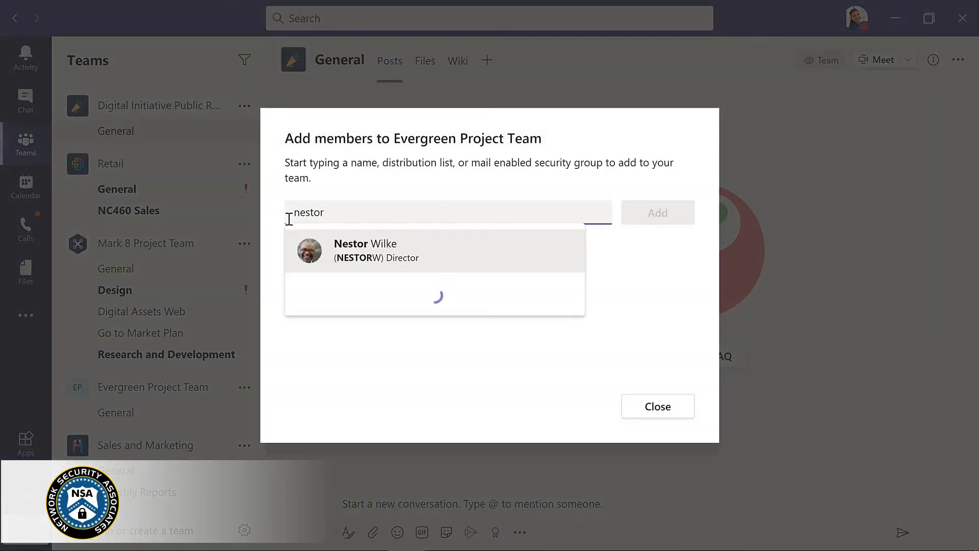
key("Return")
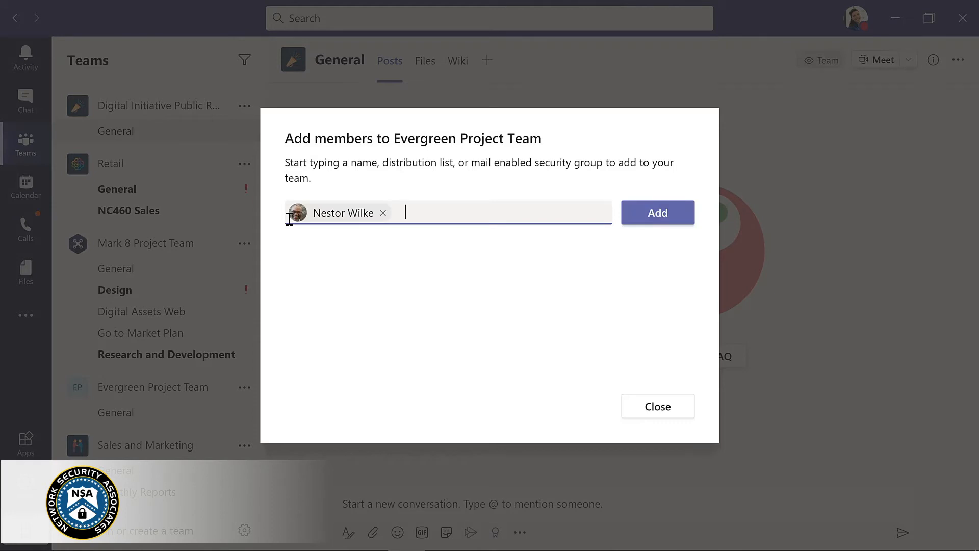
left_click(665, 220)
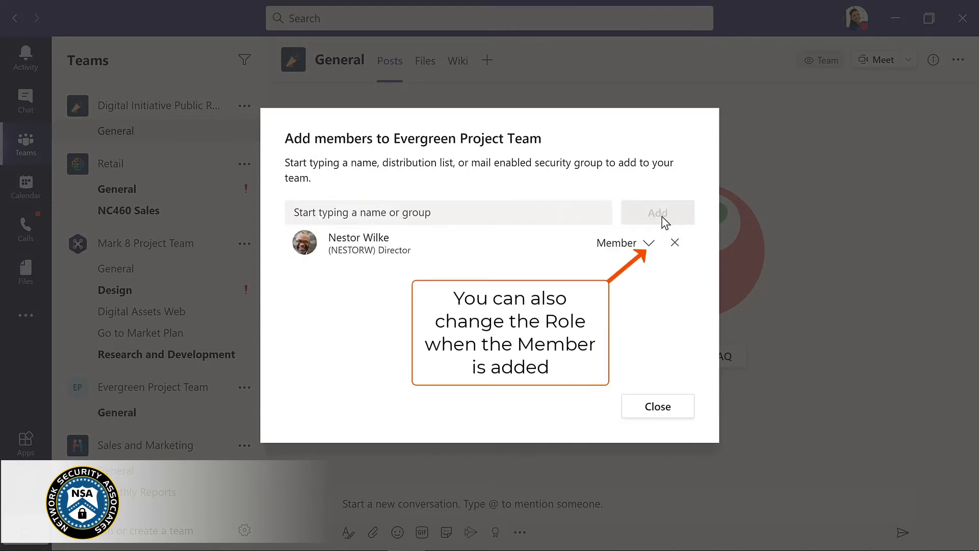
left_click(656, 397)
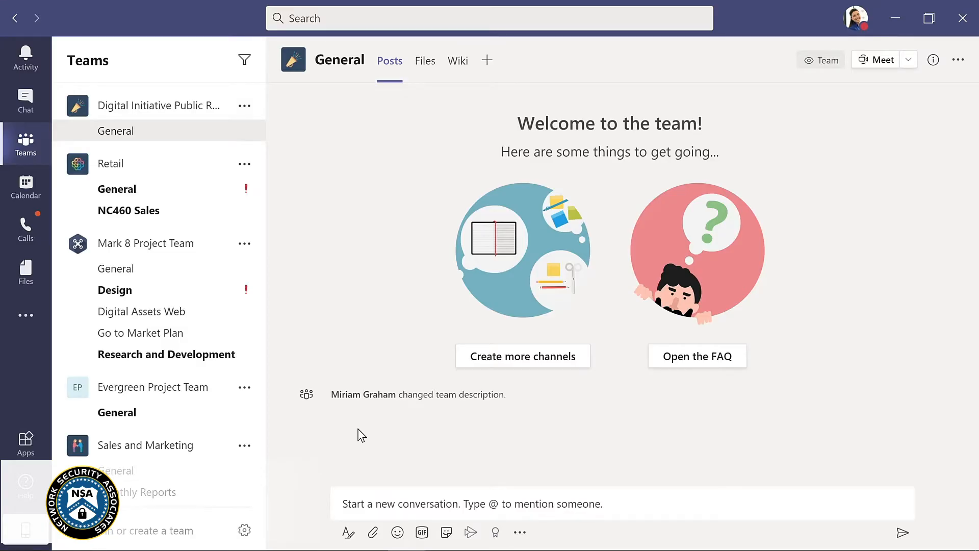
- Change the director's role in the Evergreen Project Team to Owner
left_click(245, 388)
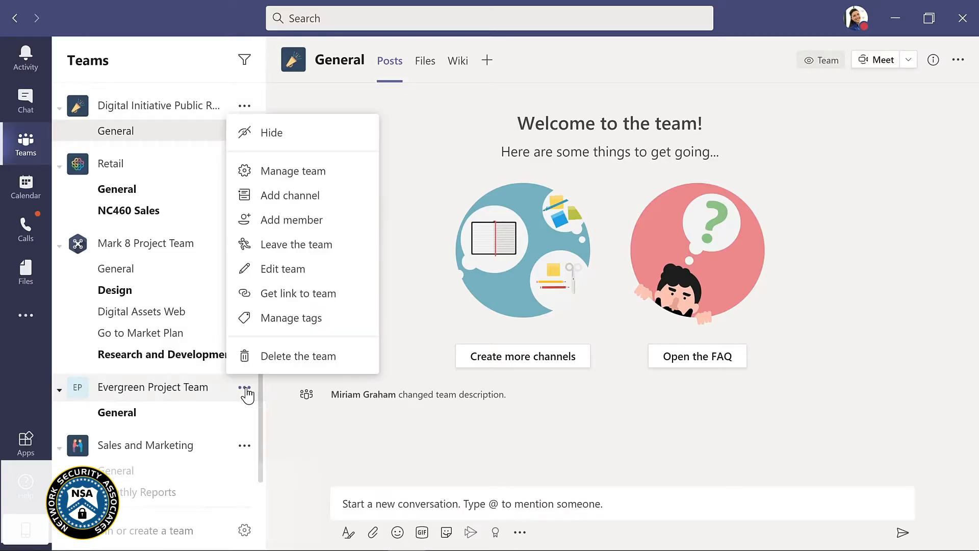
left_click(301, 172)
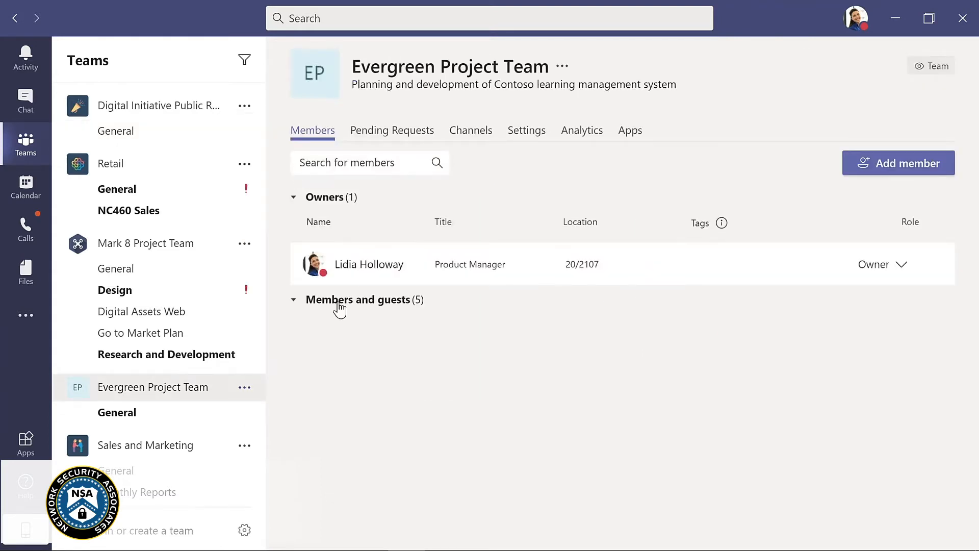
left_click(339, 306)
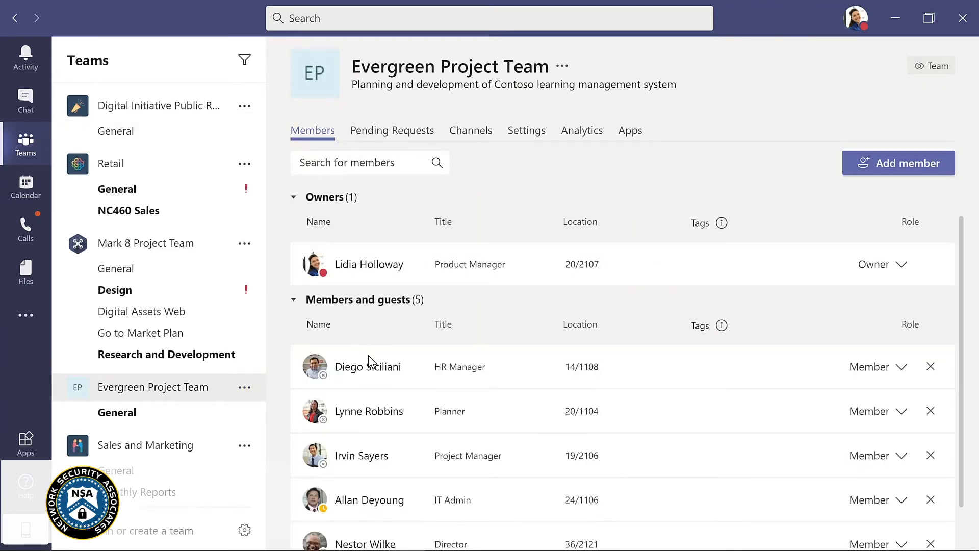
scroll(374, 375, "down", 1)
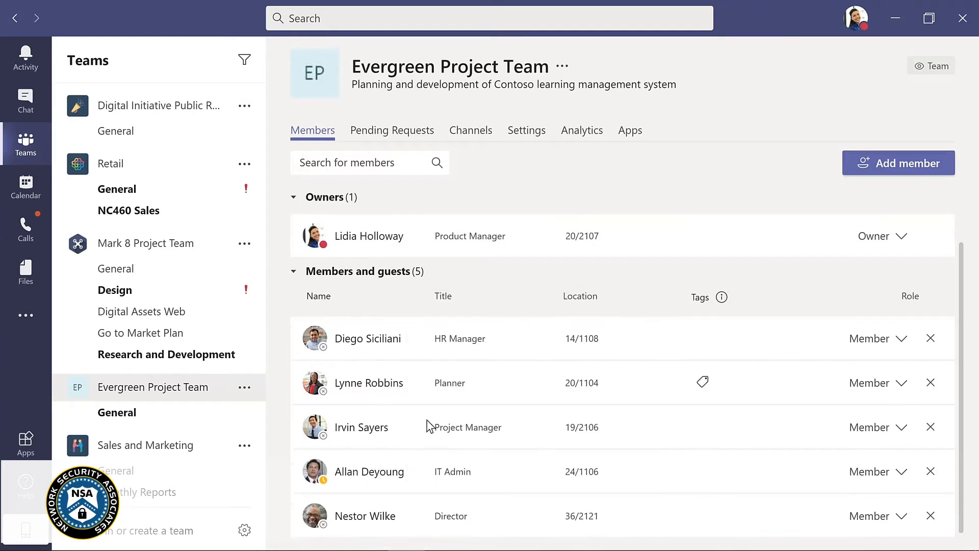
left_click(901, 518)
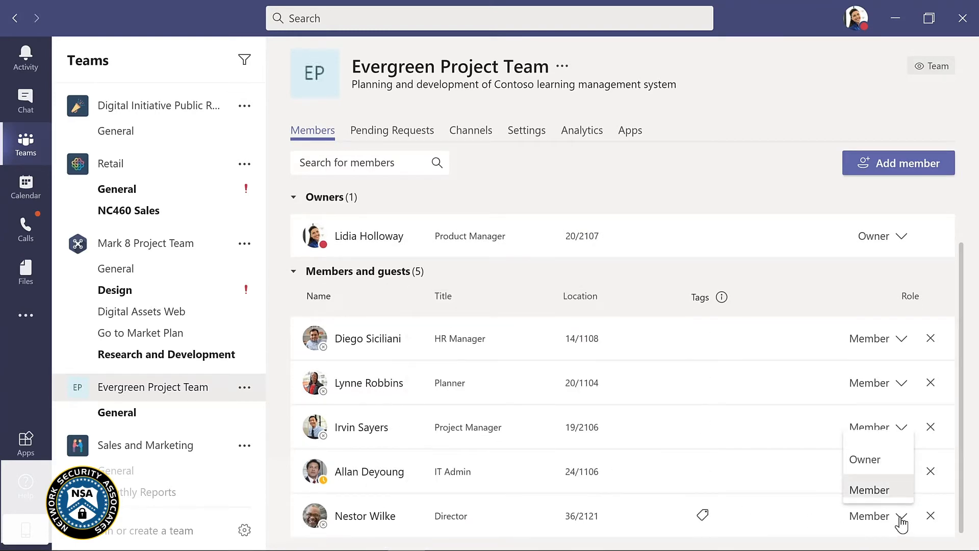
left_click(872, 461)
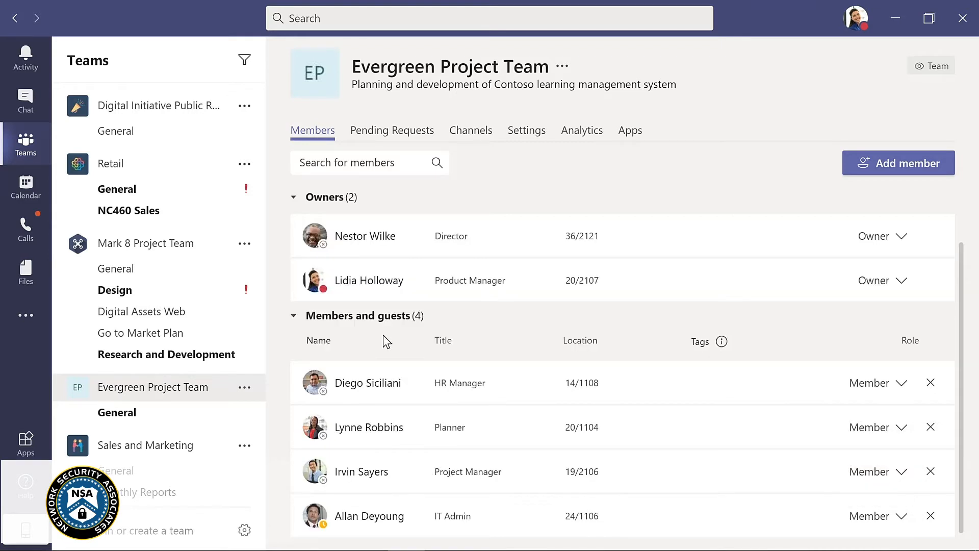
- Start a new formatted post in the Evergreen Project Team's General channel and set its type to Announcement
left_click(131, 411)
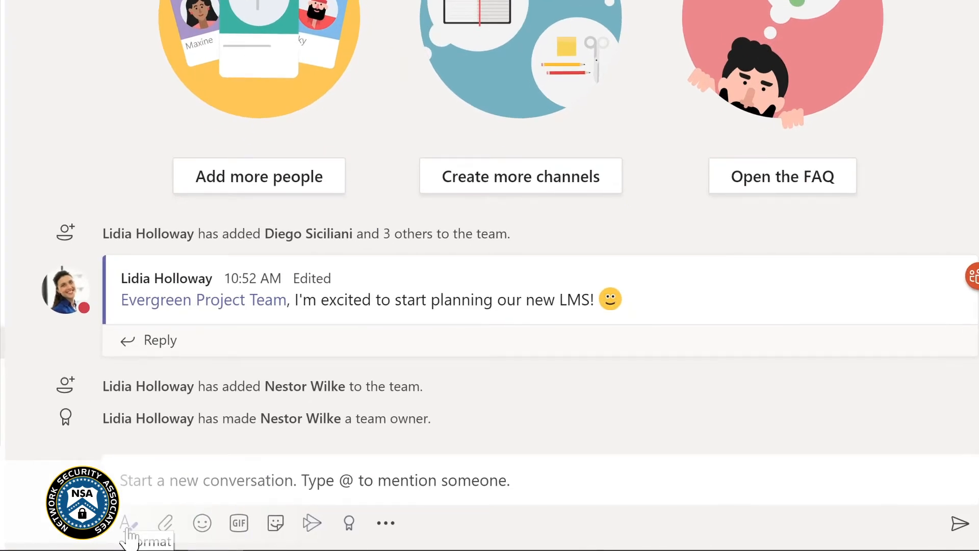
left_click(128, 529)
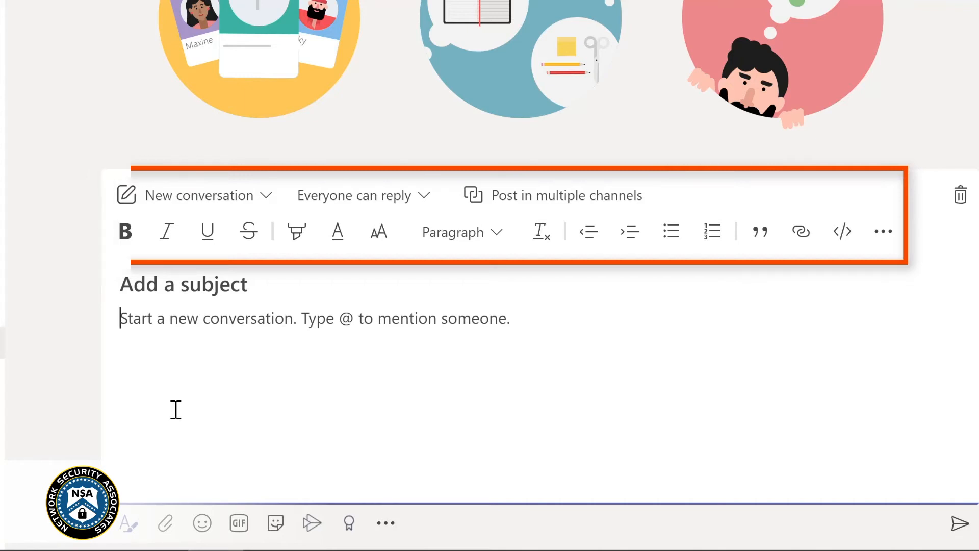
left_click(266, 207)
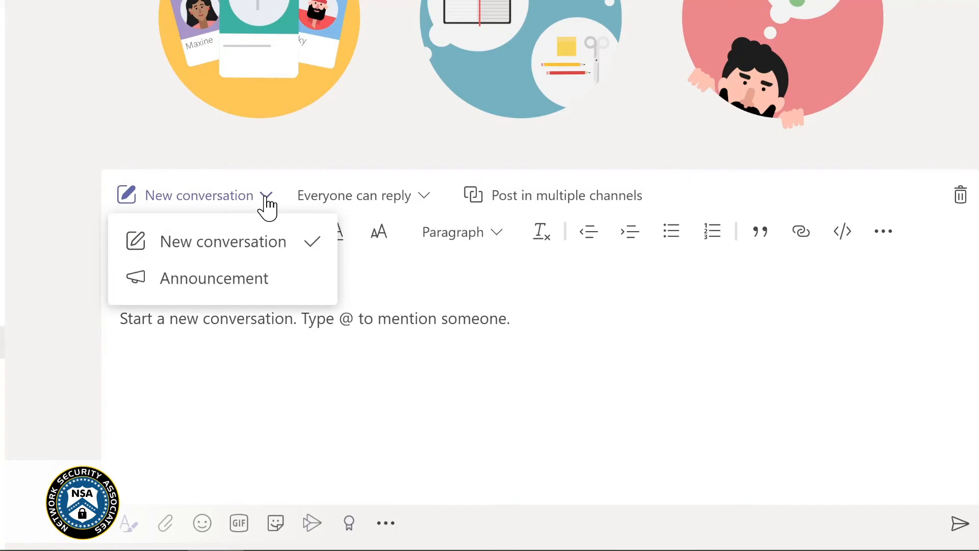
left_click(227, 282)
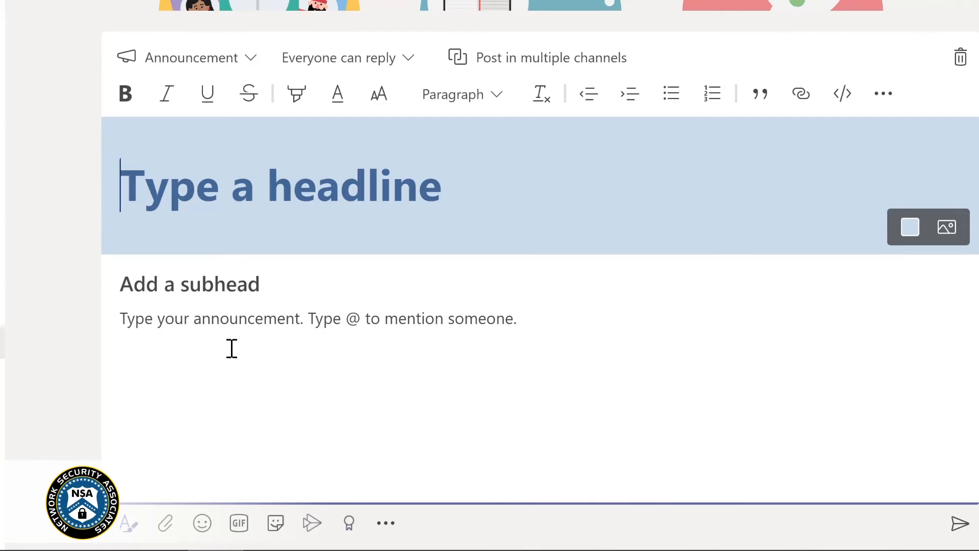
- Post the announcement with a headline, subhead and message welcoming the new director to the LMS planning team, on a dark teal background
type("Welcome Nestor!")
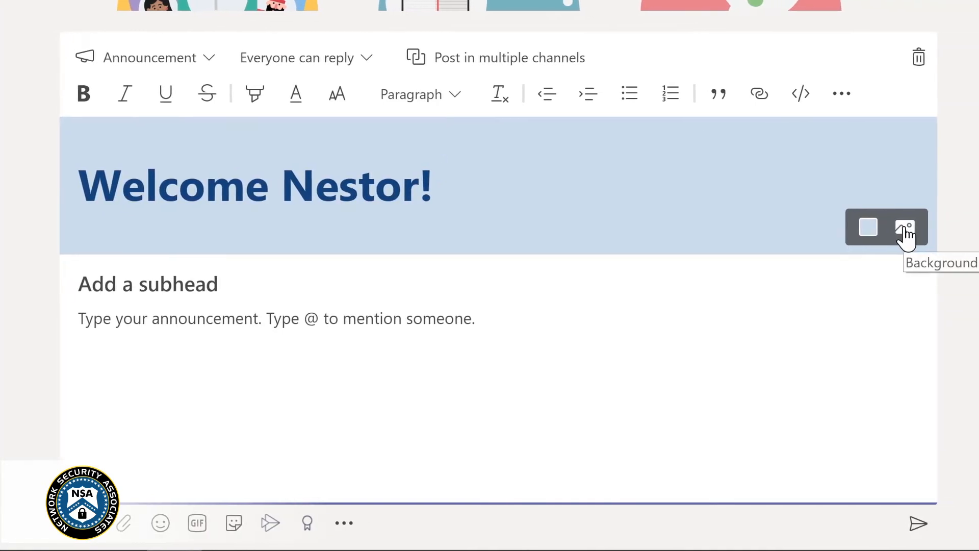
left_click(858, 230)
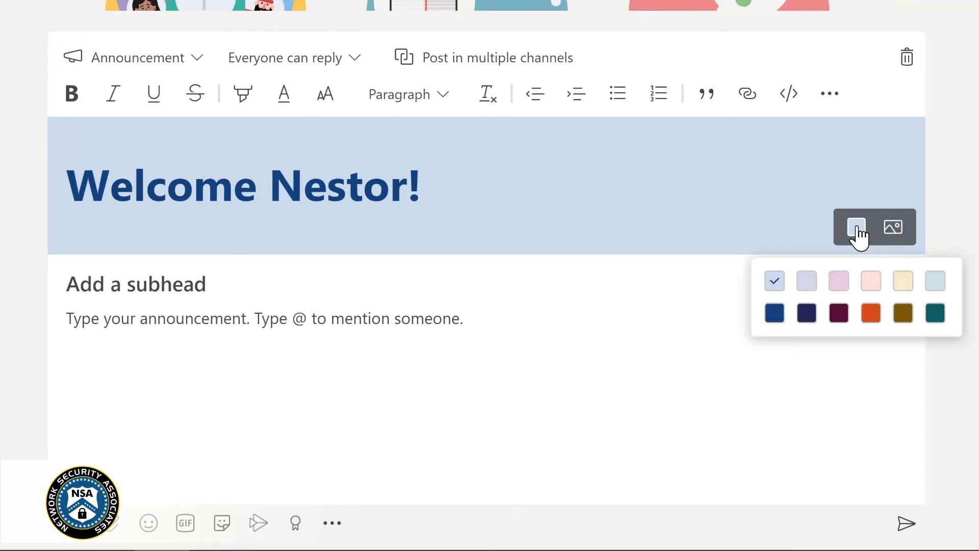
left_click(935, 312)
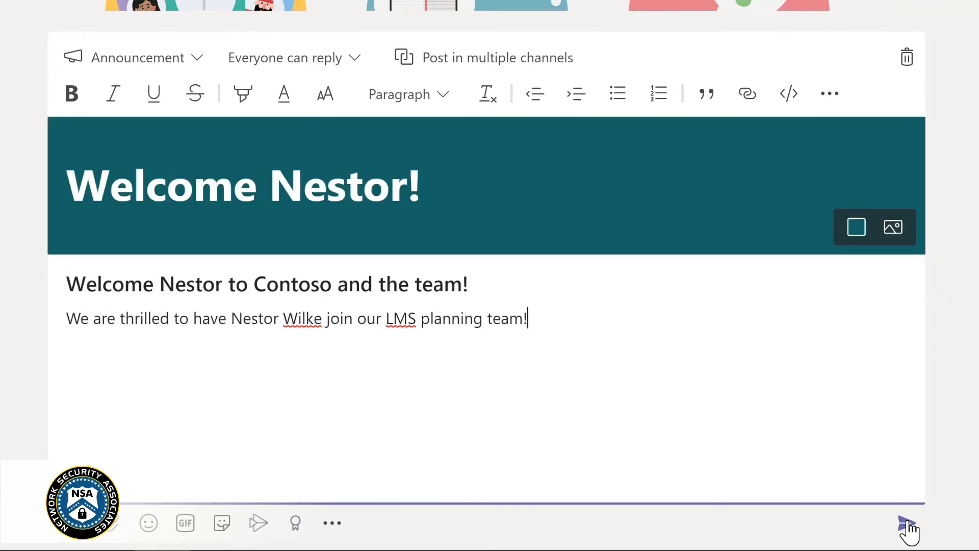
left_click(907, 525)
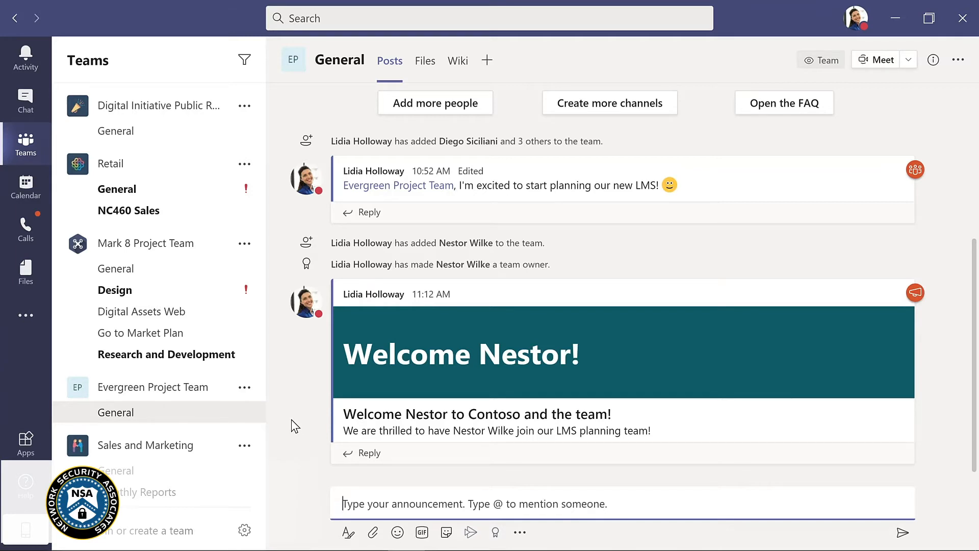
- Start a new channel in the Evergreen Project Team named Design with the description "Design and planning of LMS"
left_click(245, 388)
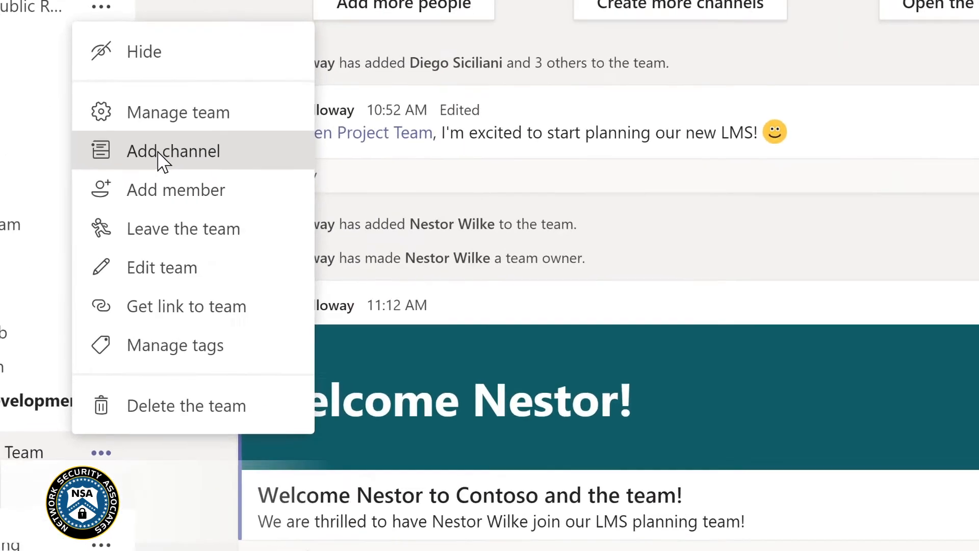
left_click(276, 198)
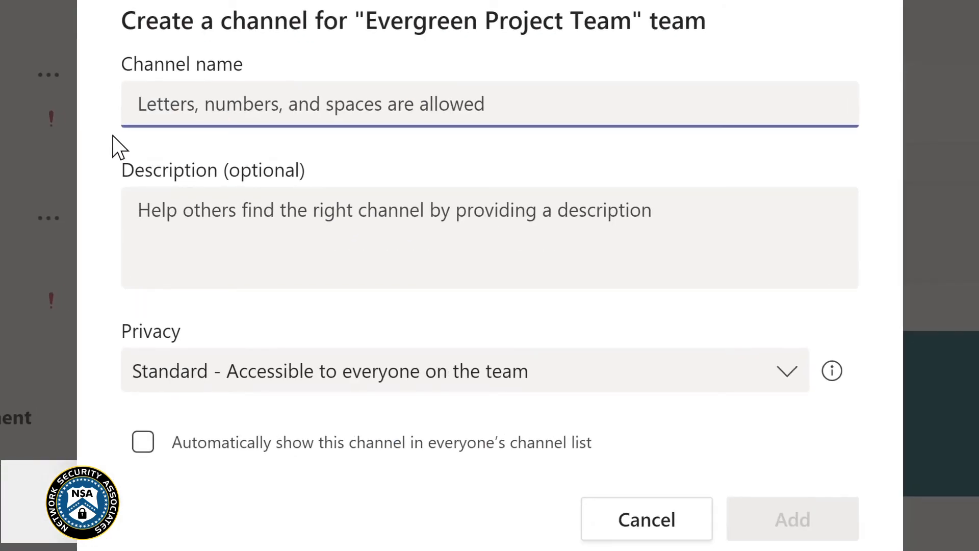
type("D")
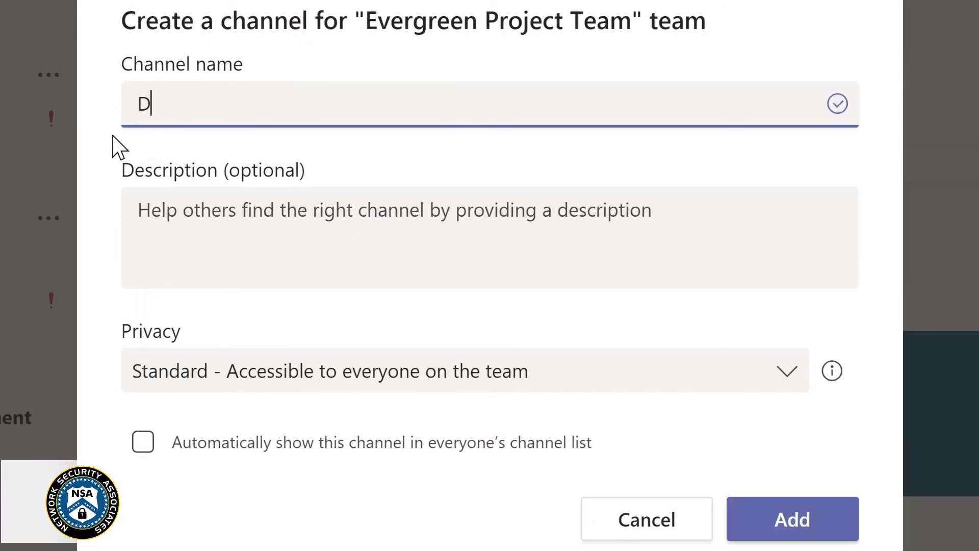
type("esign")
left_click(153, 210)
type("Design and planning of LMS")
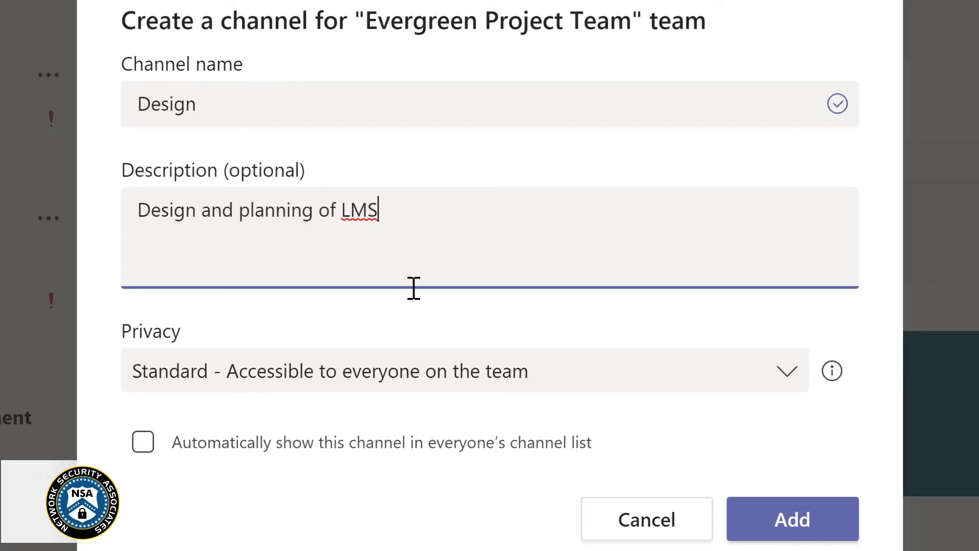
- Keep the channel's privacy as Standard, set it to show automatically in everyone's channel list, and add it
left_click(791, 380)
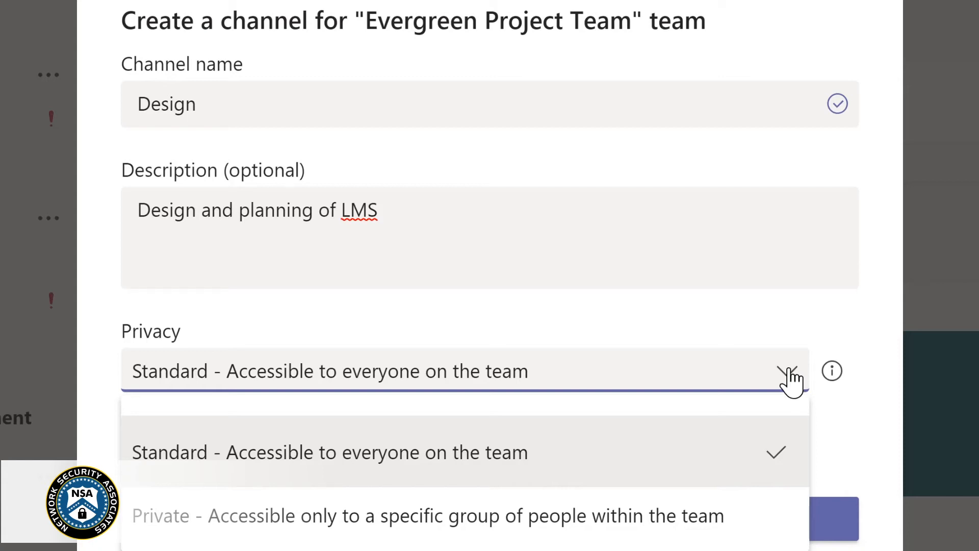
left_click(748, 319)
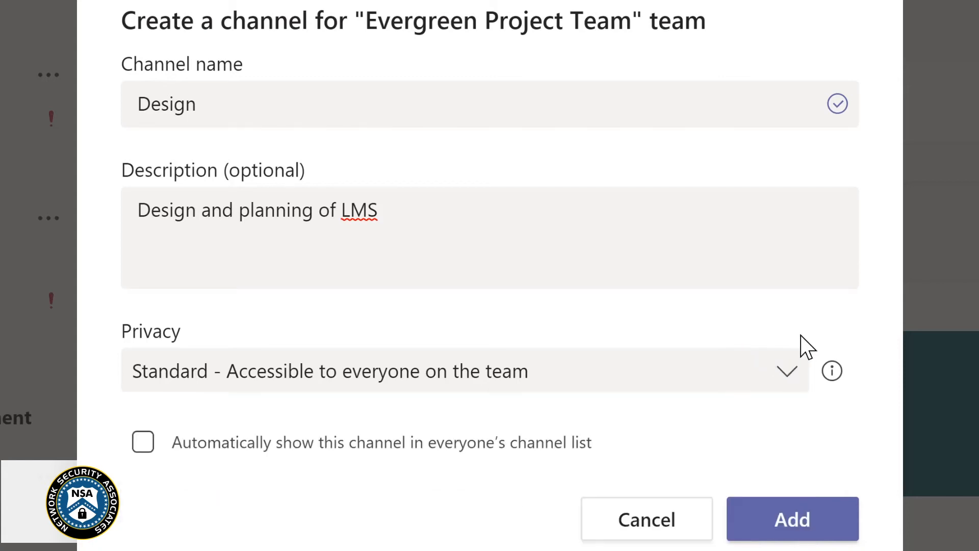
left_click(143, 442)
left_click(804, 517)
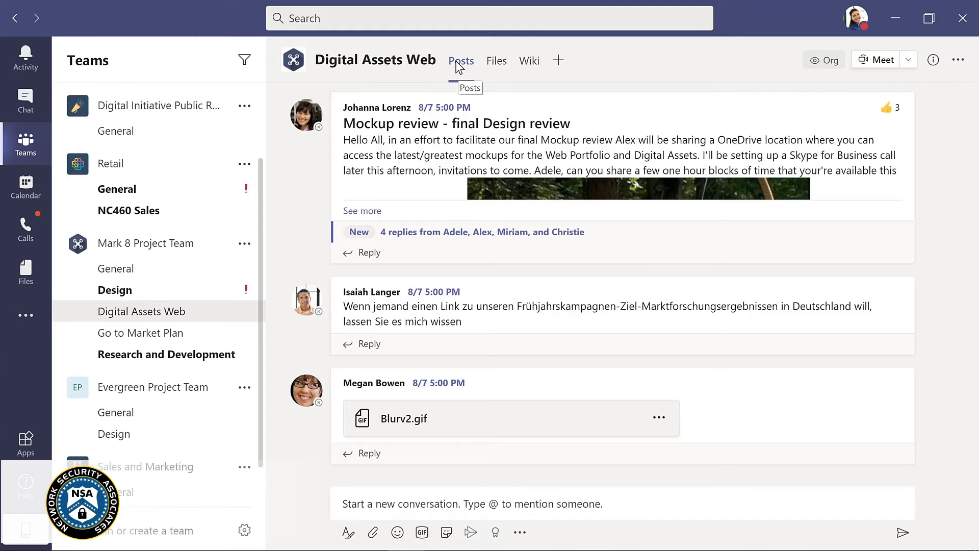
- Examine the Digital Assets Web channel's files, the opening options for Product Launch.pptx, and the channel's wiki
left_click(499, 65)
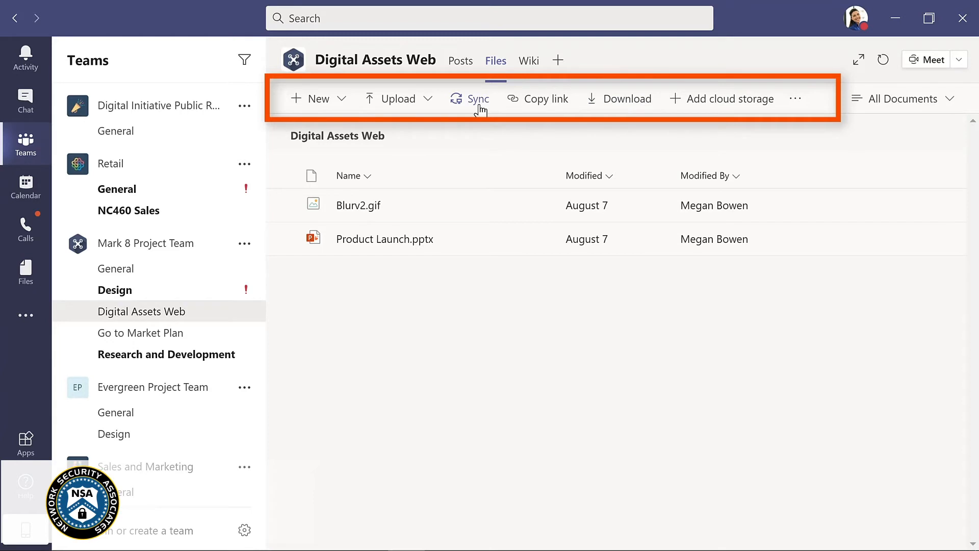
left_click(536, 241)
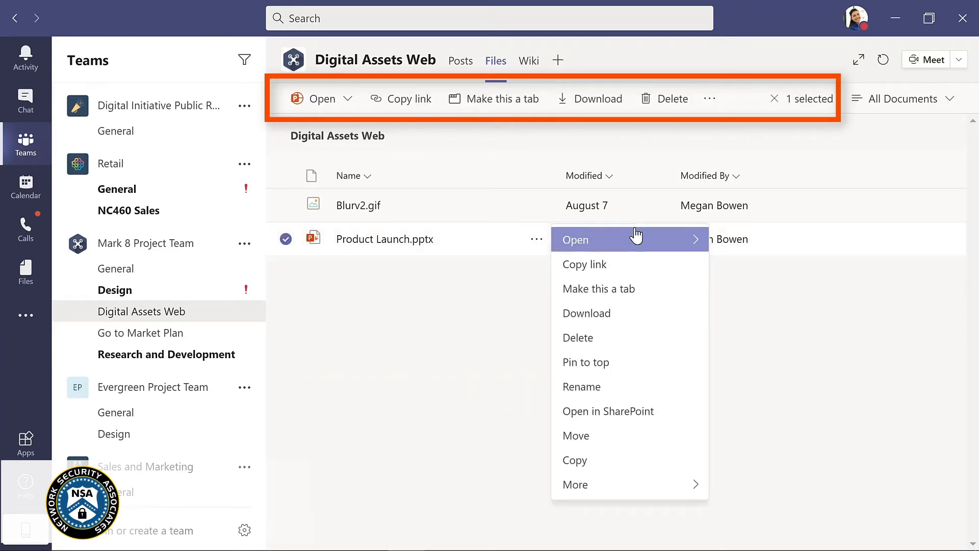
mouse_move(695, 246)
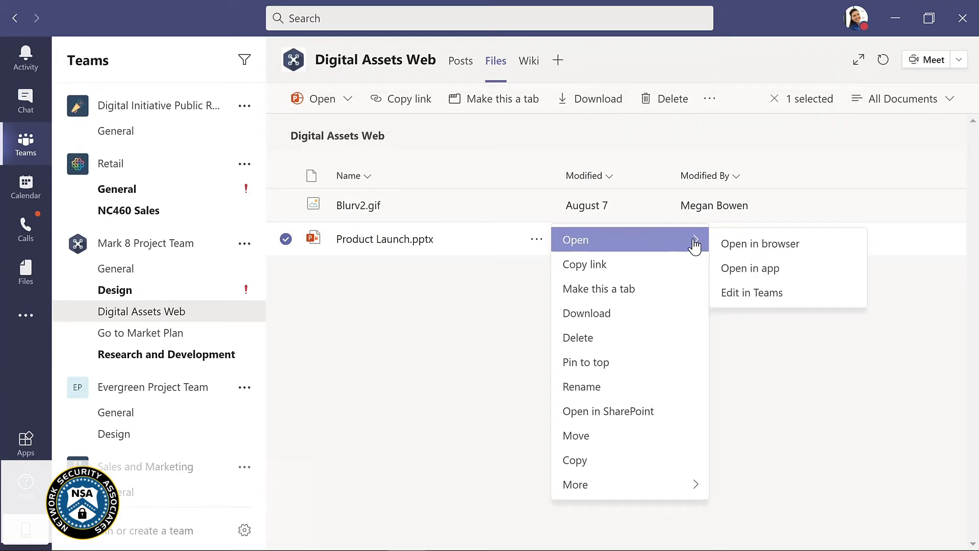
left_click(525, 135)
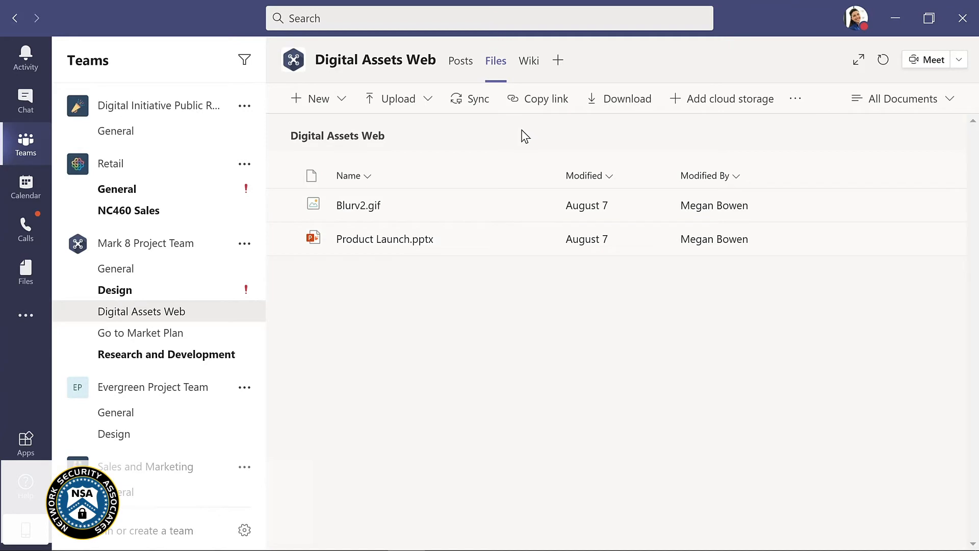
left_click(528, 65)
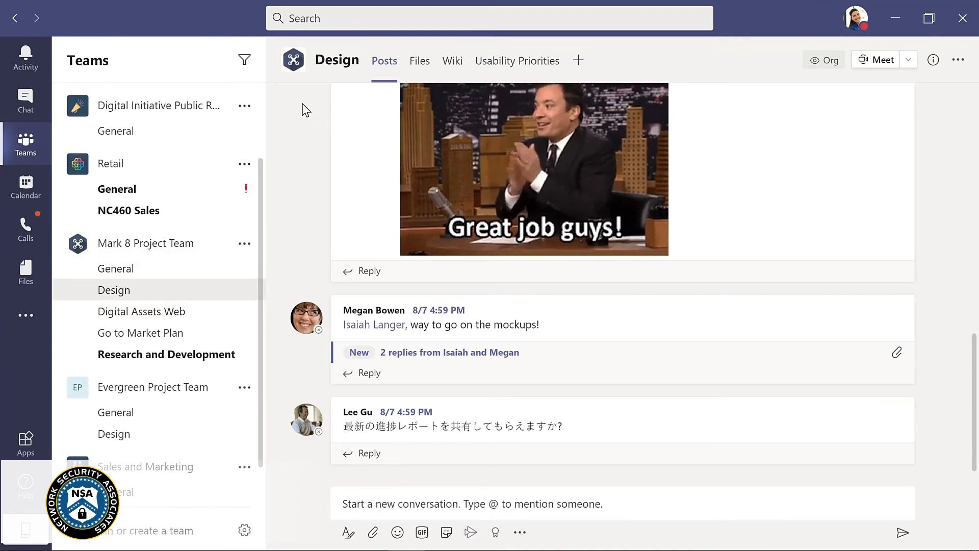
- View the Usability Priorities document in the Mark 8 Project Team's Design channel and the options for adding another tab
left_click(516, 61)
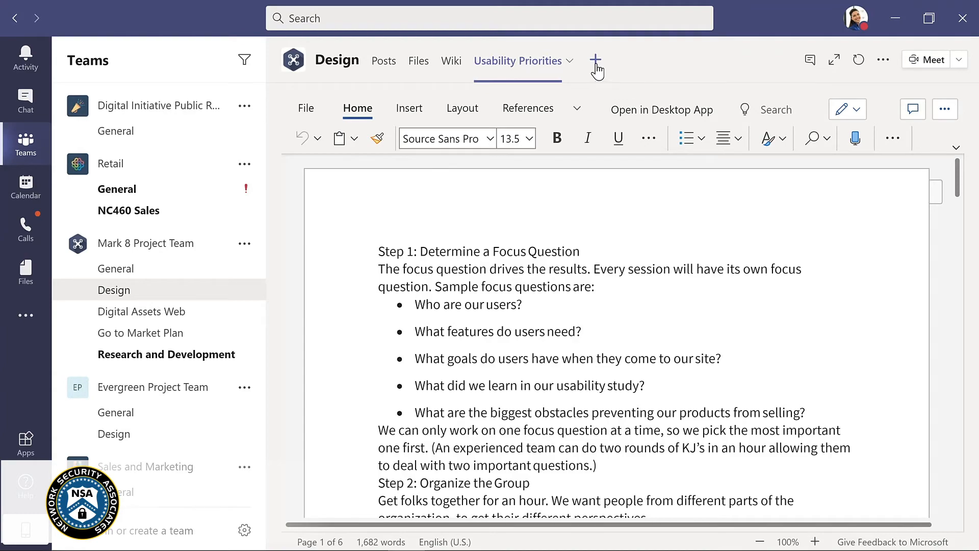
left_click(596, 61)
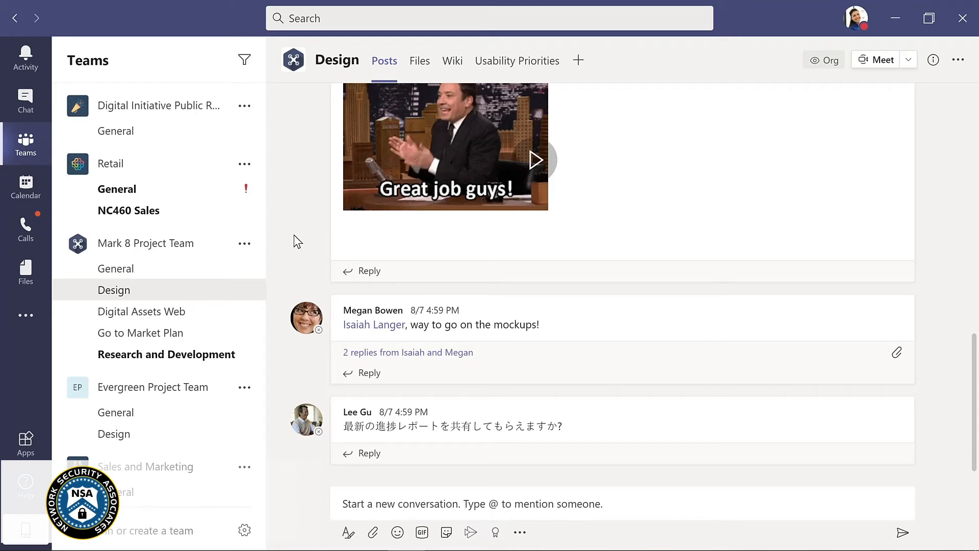
- Reply "Great job with a tight deadline!" to the message about the mockups in the Design channel
left_click(367, 375)
type("Great job with")
type("a ")
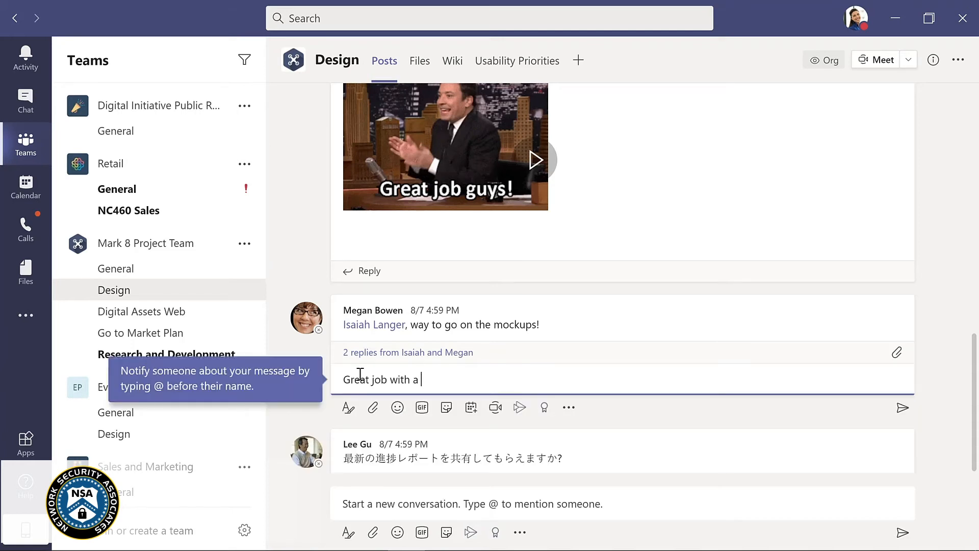
type("tight deadline!")
key("Return")
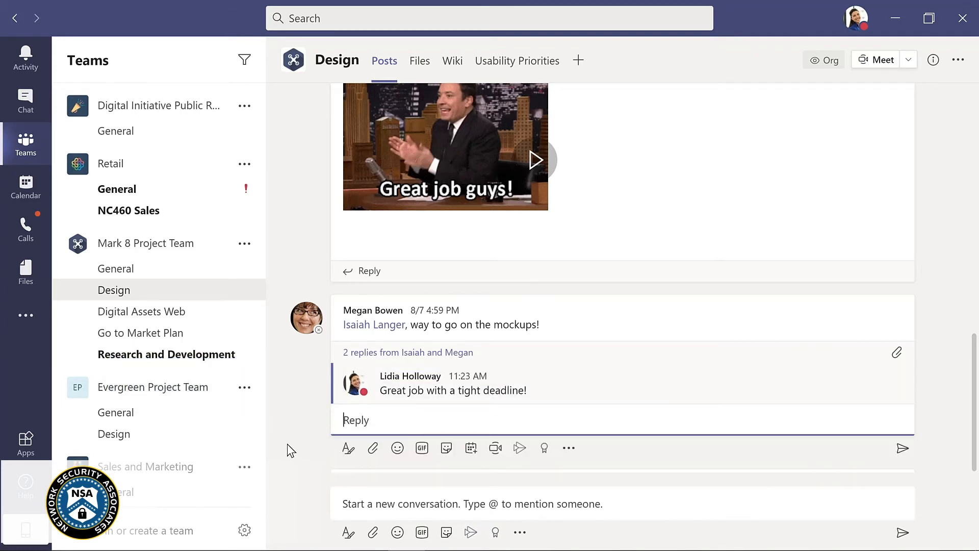
- Start a new conversation in the Design channel and attach Contoso Marketing Principles-2021.pptx from the computer
left_click(353, 504)
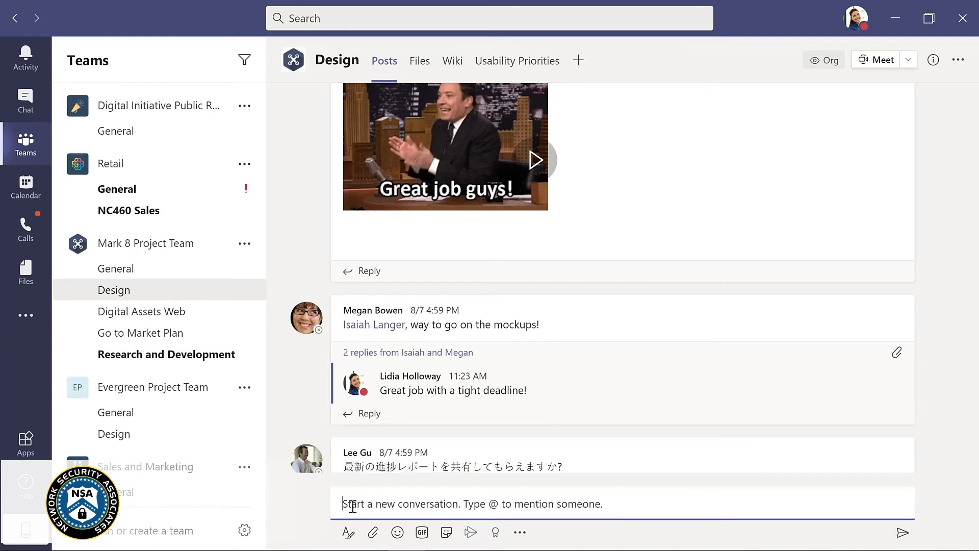
left_click(373, 533)
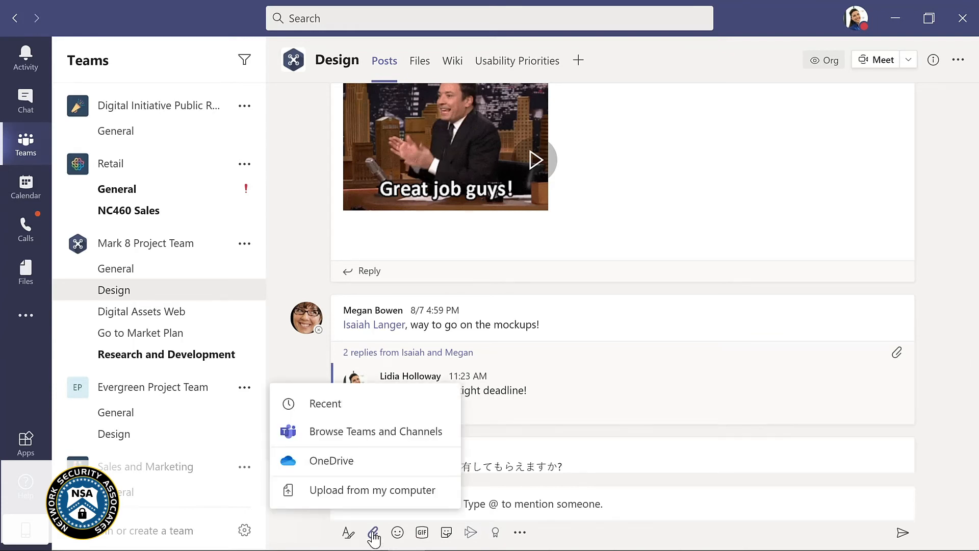
left_click(372, 490)
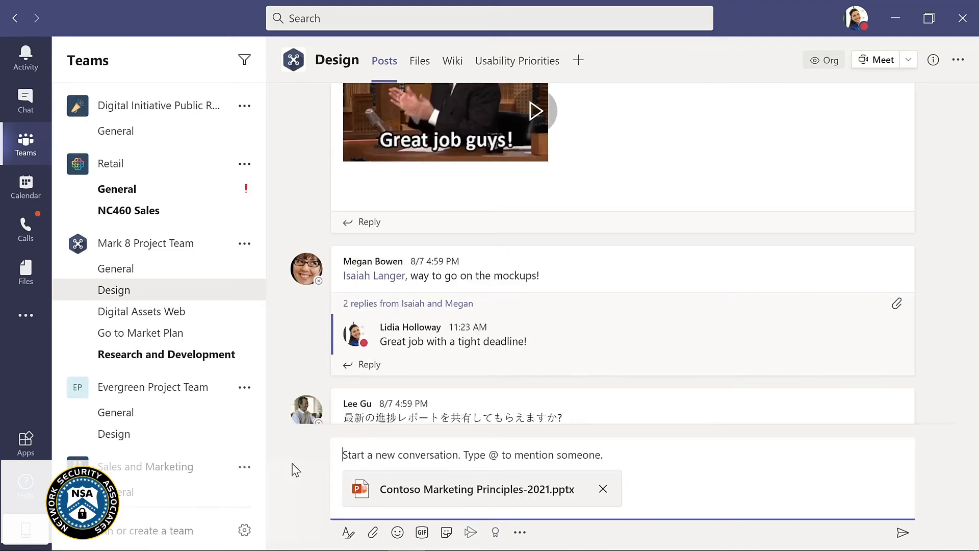
- Mention the Design channel, add ", please review this presentation for our upcoming meeting." and send the message
type("@")
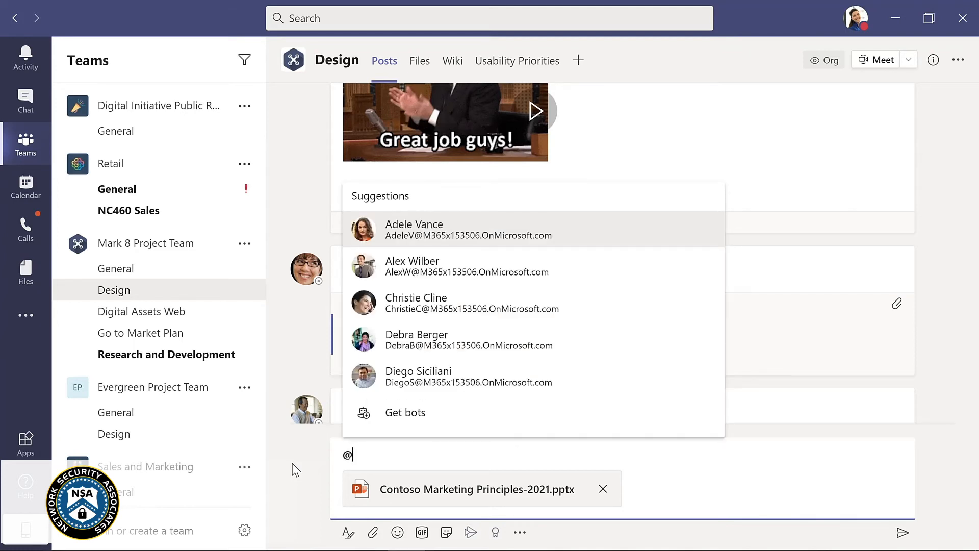
type("chann")
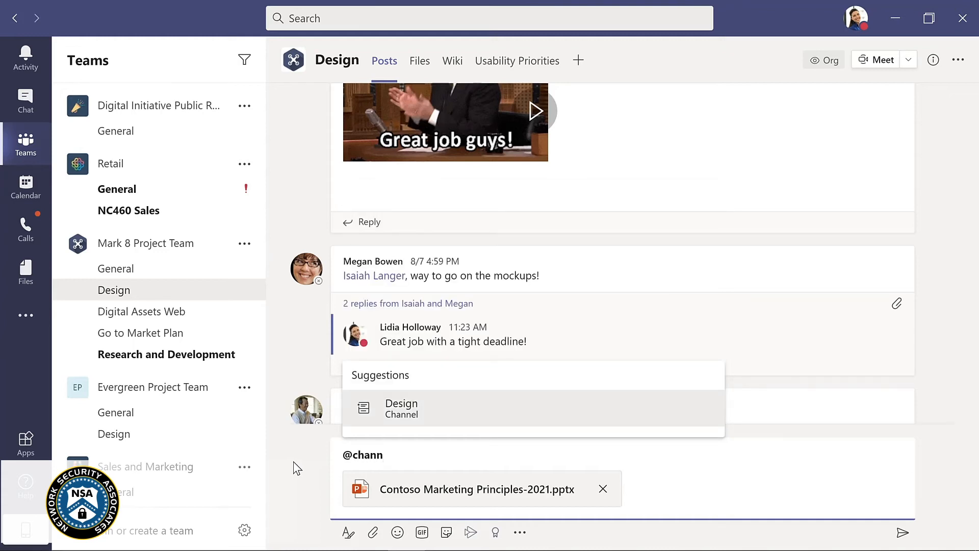
left_click(412, 414)
type(", please review this presentation for our upcoming meeting.")
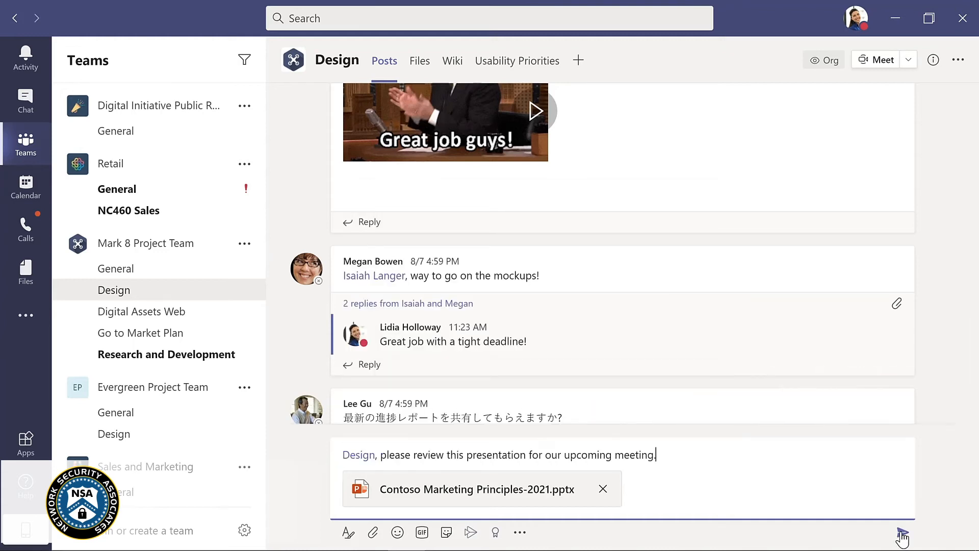
left_click(902, 533)
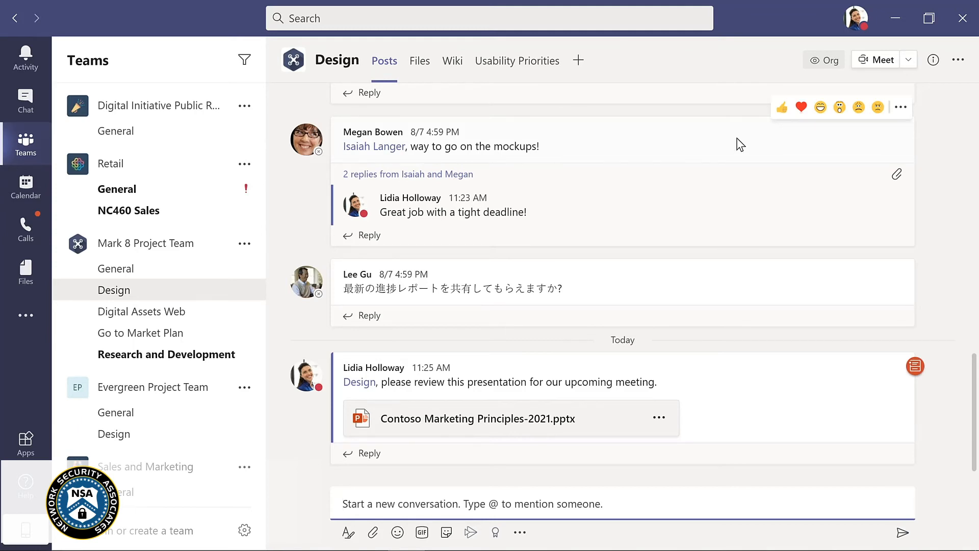
- React with a heart to the message about the mockups and look over its further message options
left_click(802, 108)
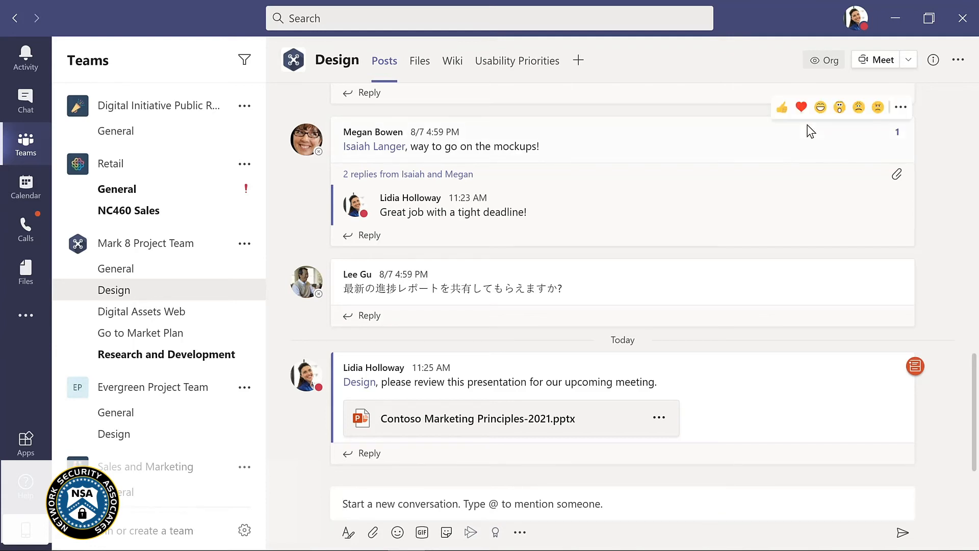
left_click(901, 110)
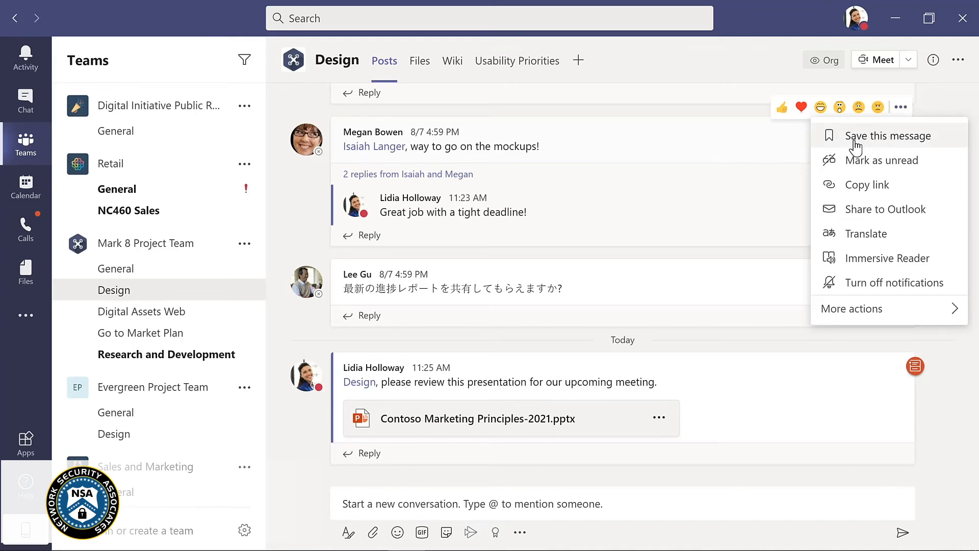
left_click(751, 146)
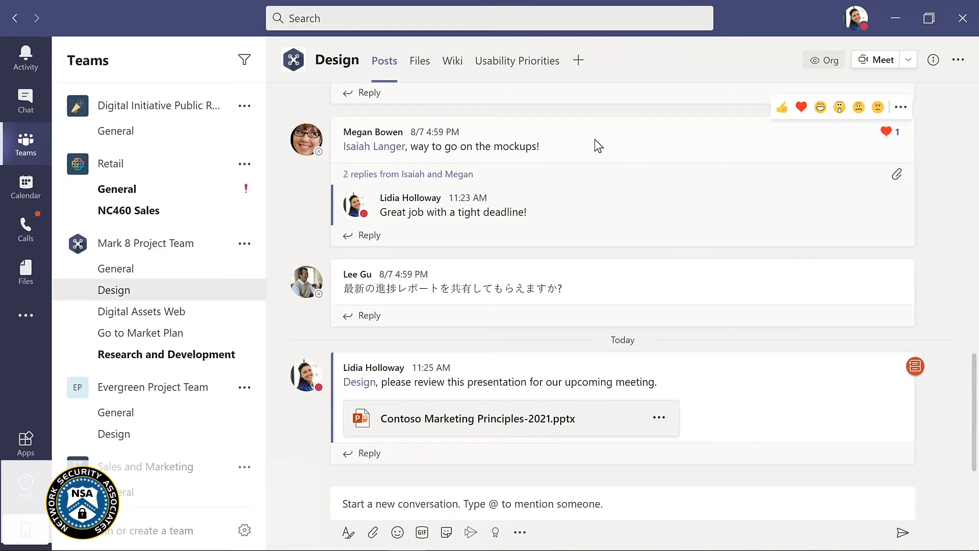
- Start a private chat with the IT Admin and send "What's the update on the new laptops for my project team?"
left_click(26, 101)
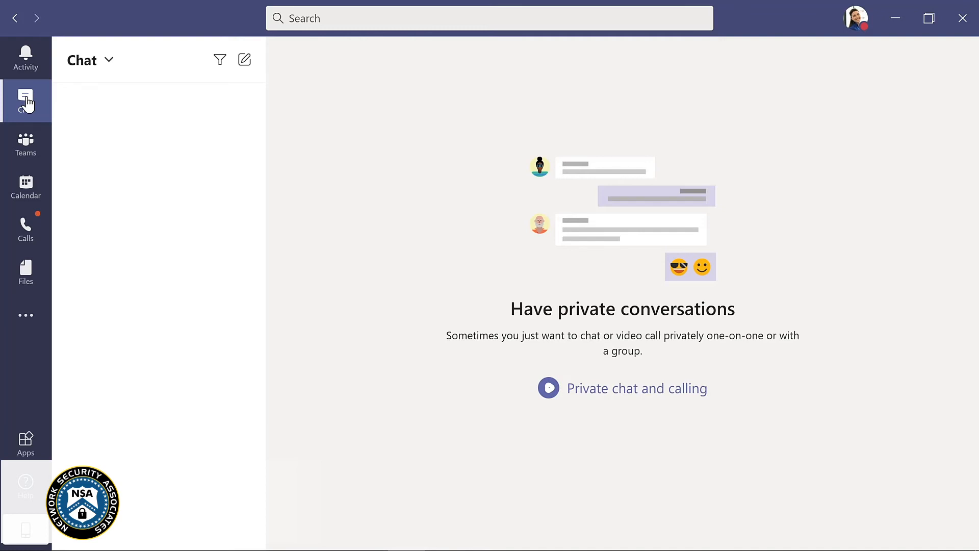
left_click(245, 61)
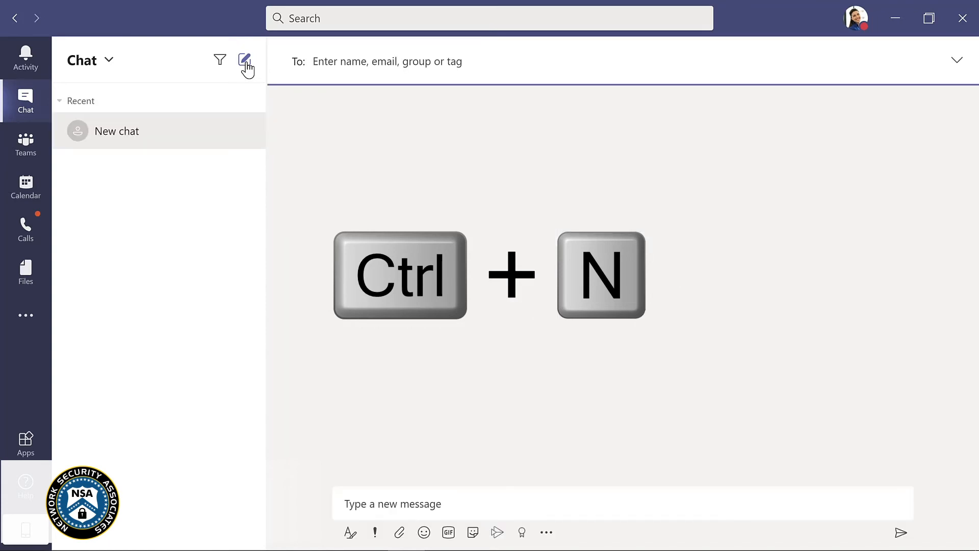
type("all")
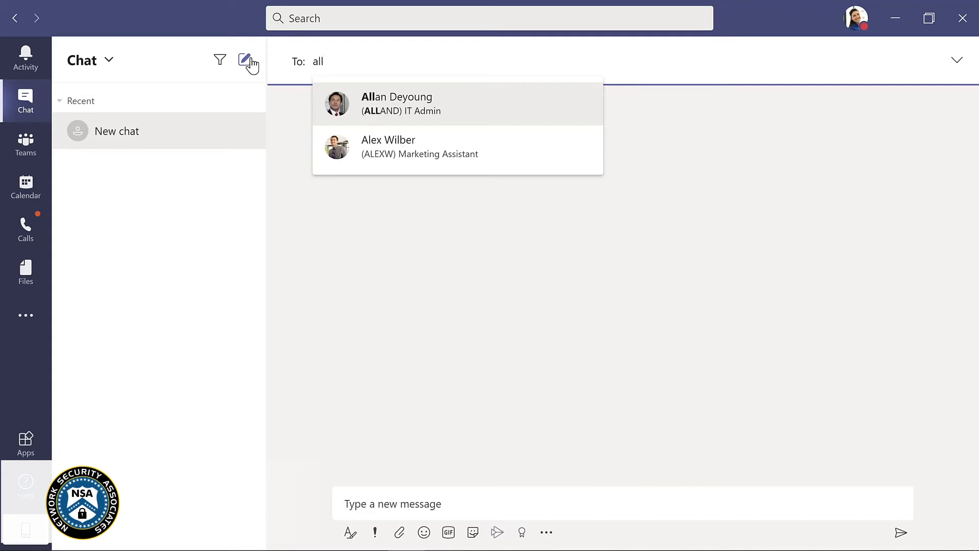
key("Return")
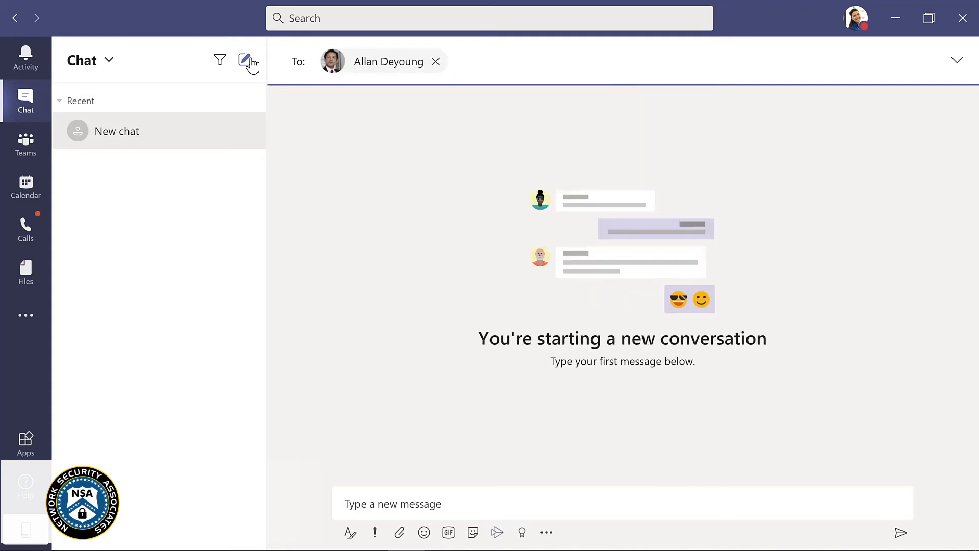
left_click(391, 492)
type("What's the update on the new laptops for my project team?")
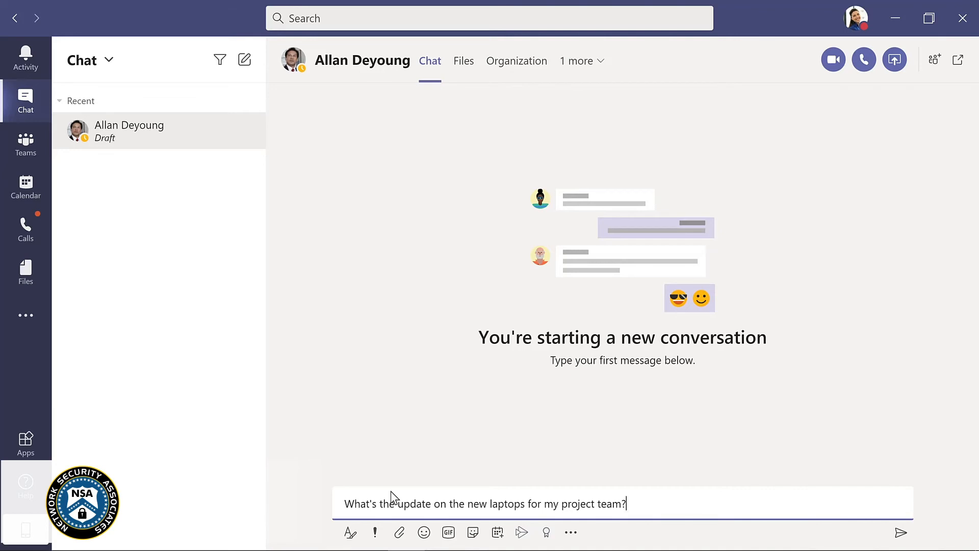
key("Return")
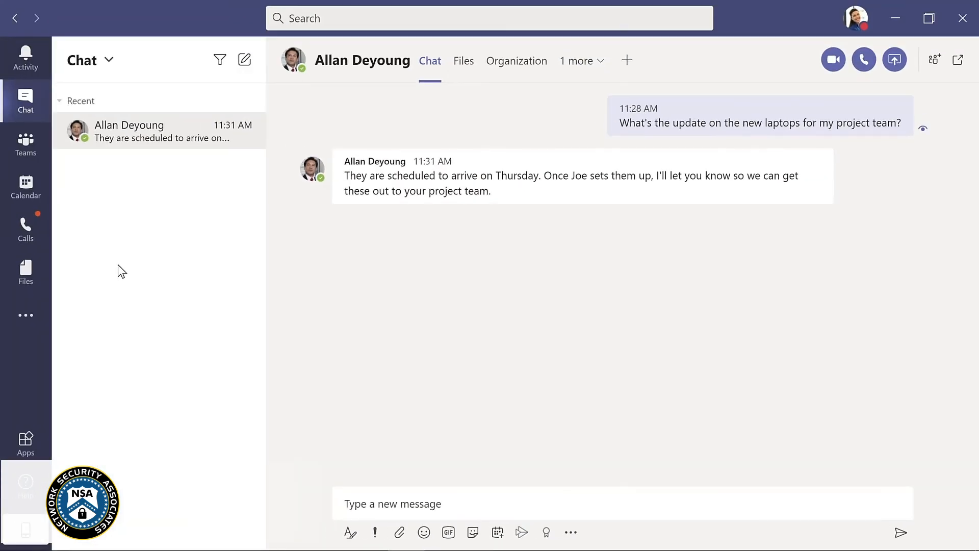
- Search the GIFs for "yay", insert the one of people celebrating in a doorway, add "Thanks so much!" and send it
left_click(448, 531)
type("yay")
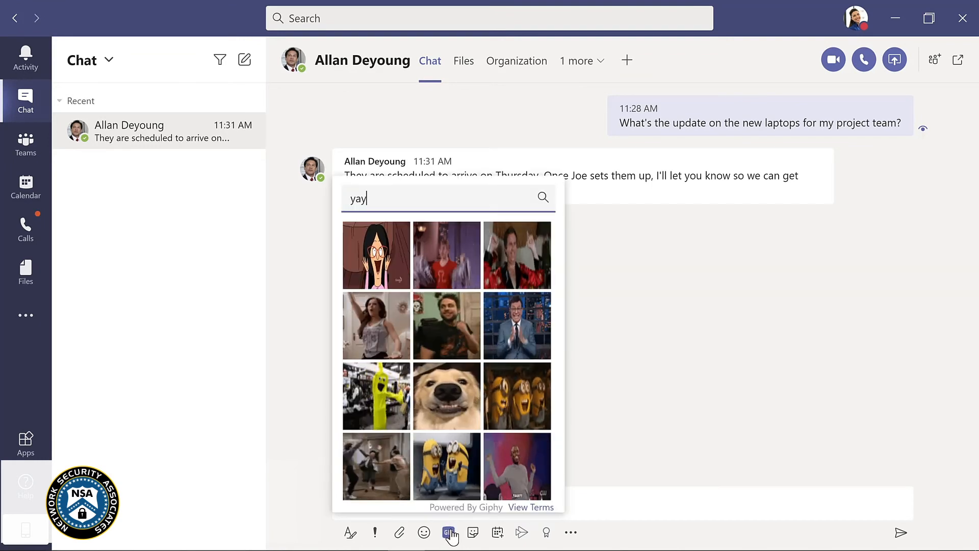
left_click(376, 466)
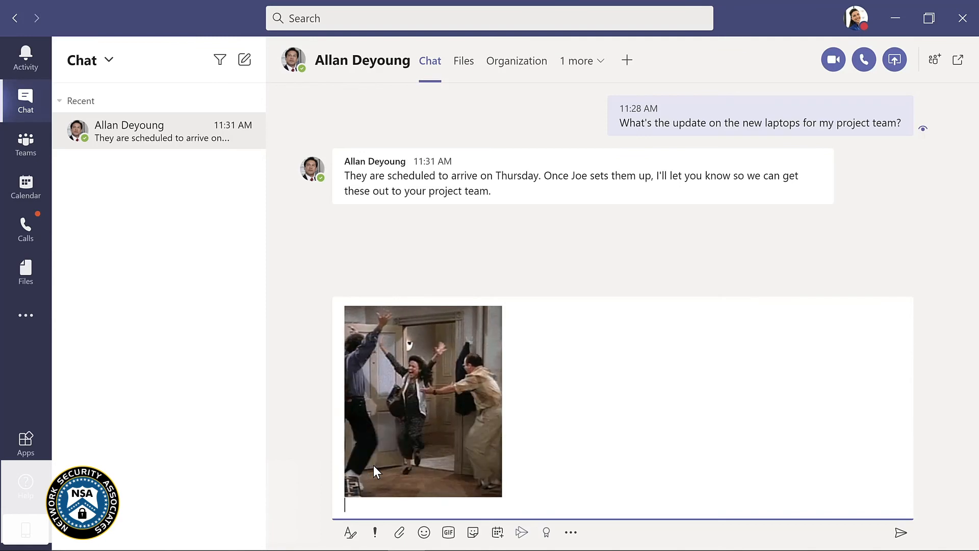
type("Thanks")
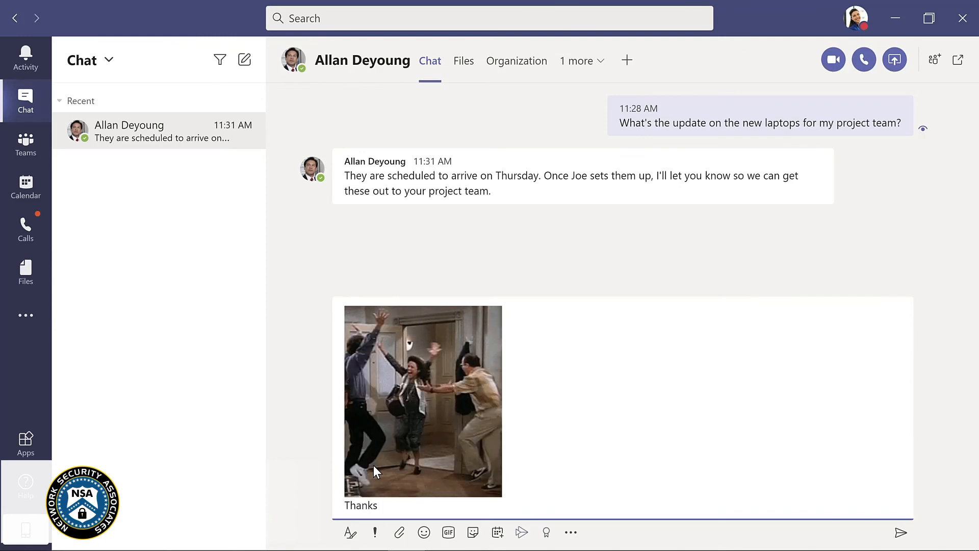
type(" so muc")
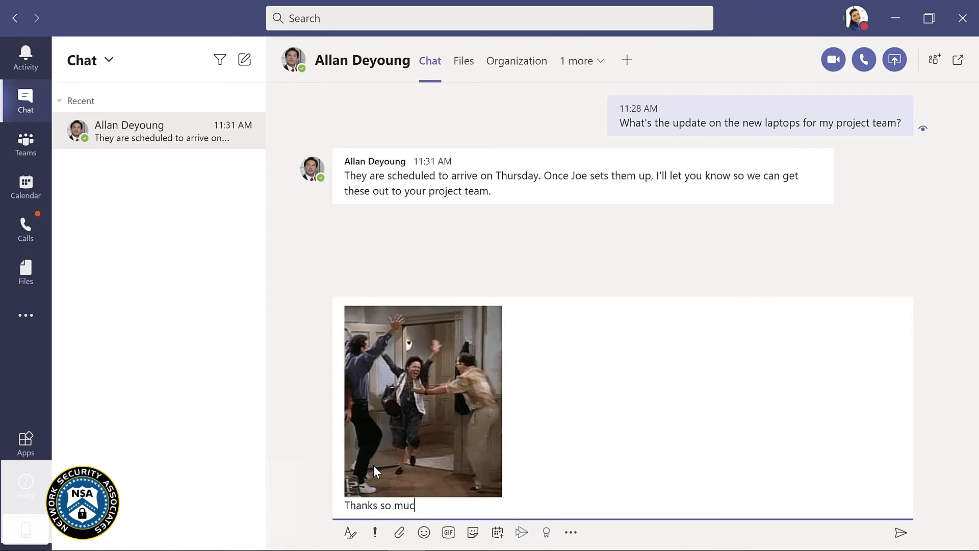
type("h!")
key("Return")
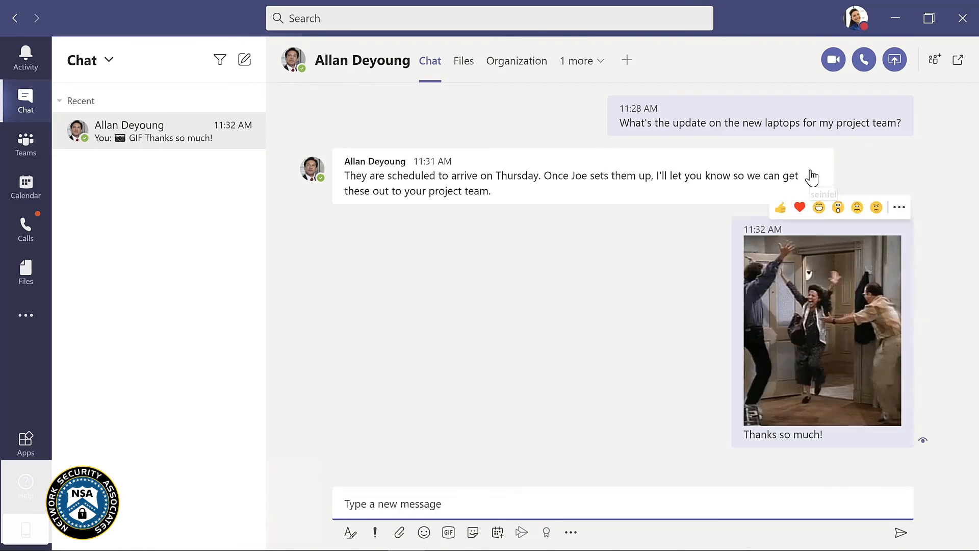
- React with the laugh emoji to the IT Admin's reply about the laptops and pin this chat
mouse_move(802, 174)
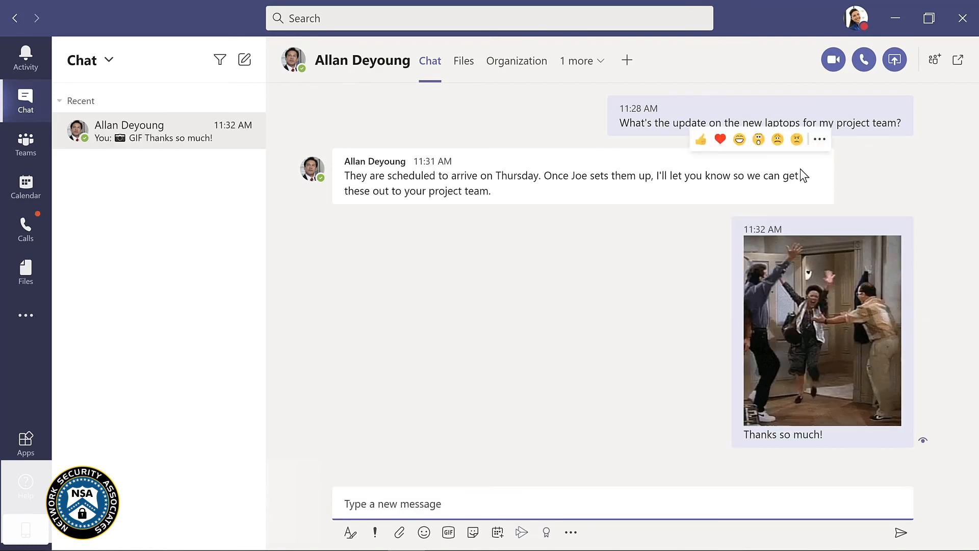
left_click(739, 139)
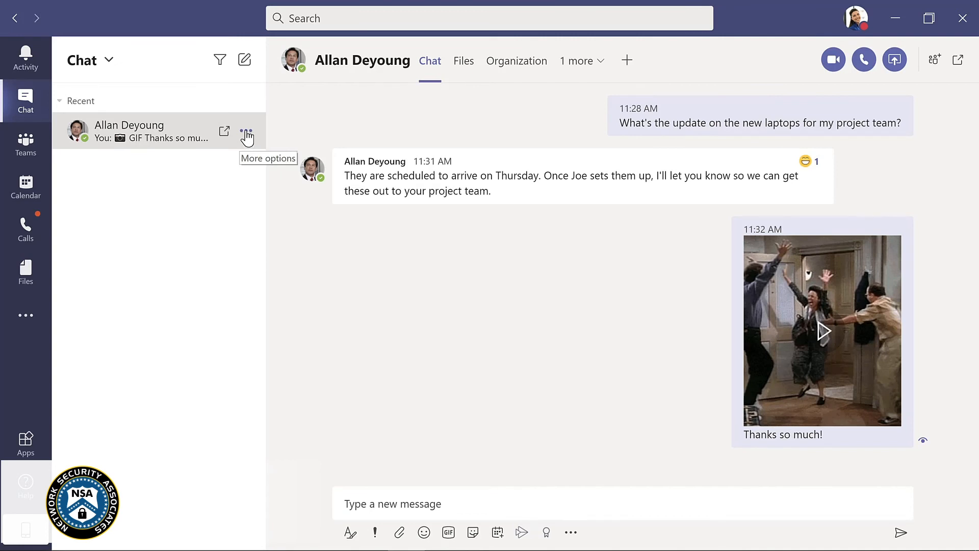
left_click(246, 134)
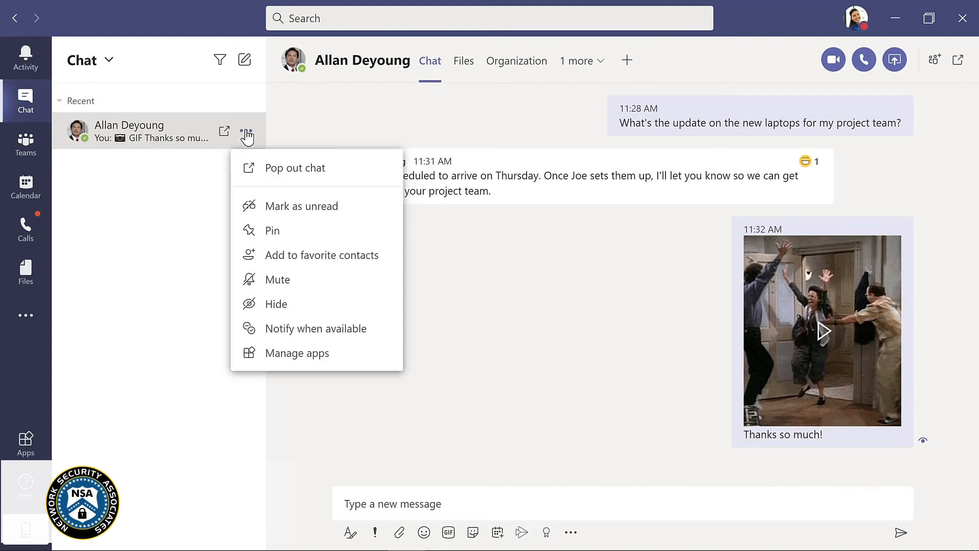
left_click(267, 233)
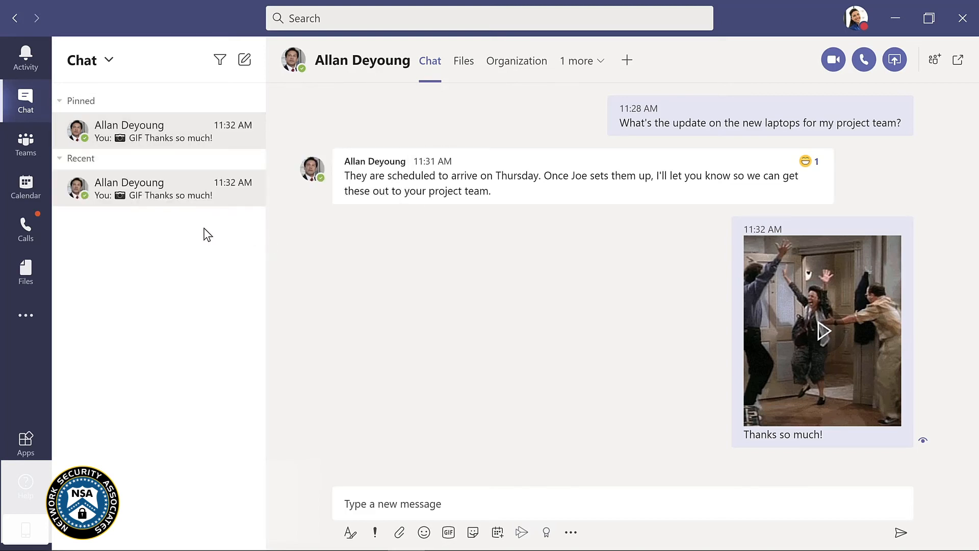
- Open the calendar, view the full Week layout and return to the Work week layout
left_click(26, 186)
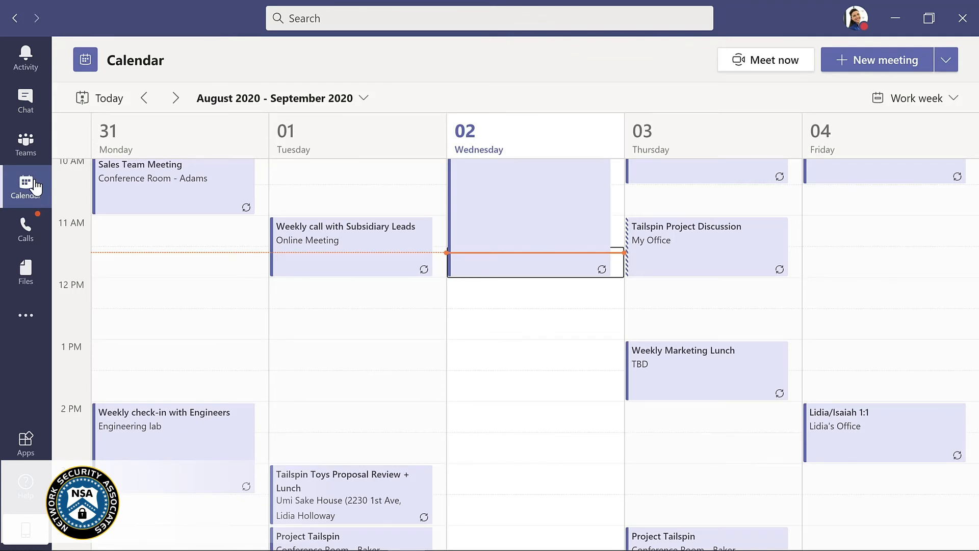
left_click(951, 104)
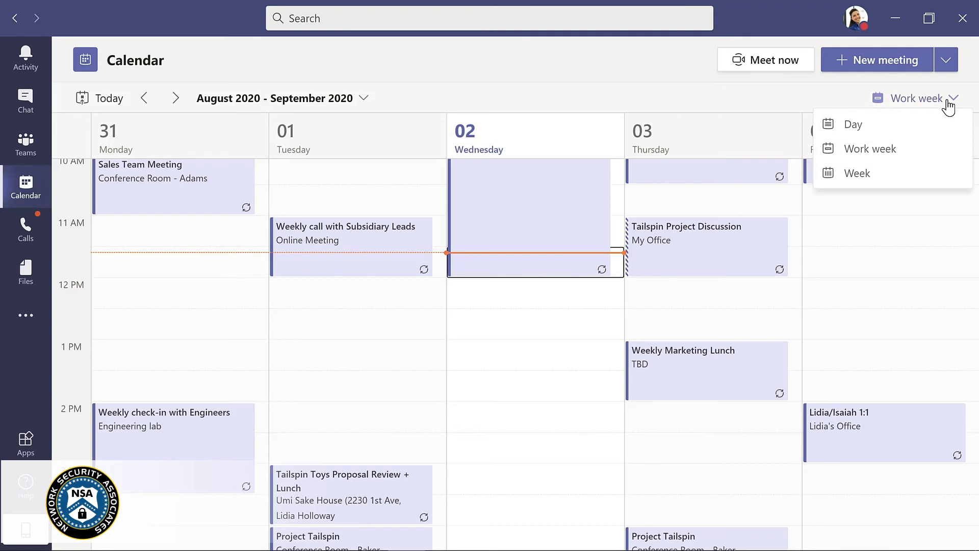
left_click(878, 174)
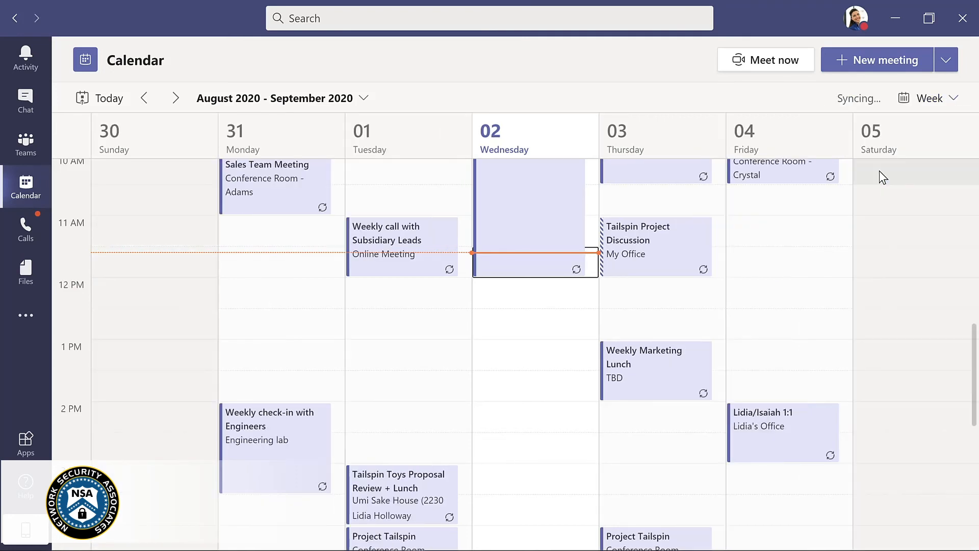
left_click(951, 100)
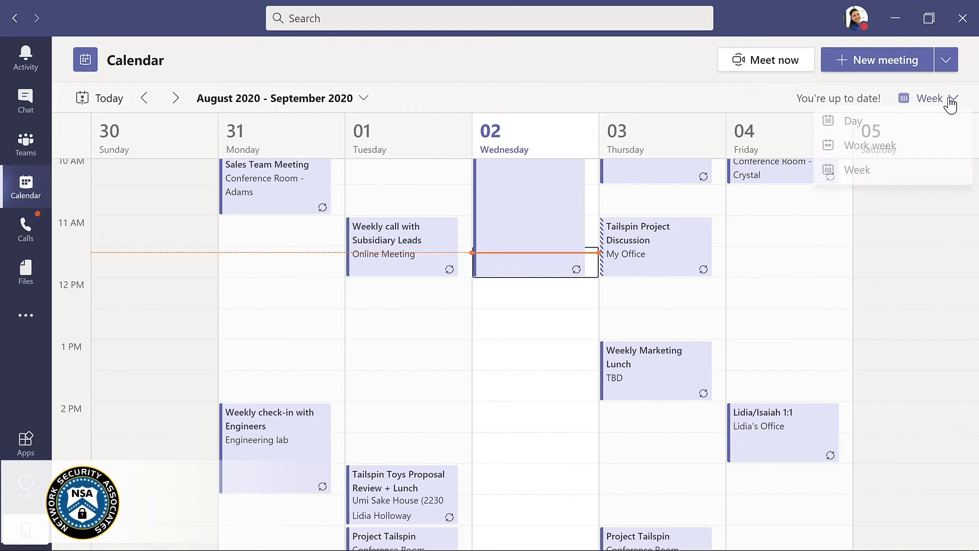
left_click(904, 149)
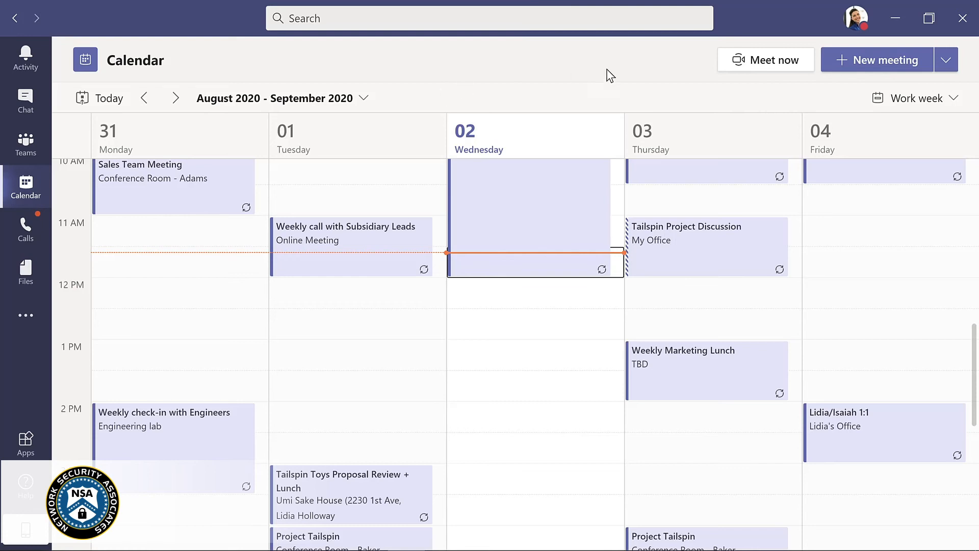
- Create a new meeting titled "Evergreen Design Meeting" and add the Planner and three other colleagues as required attendees
left_click(866, 57)
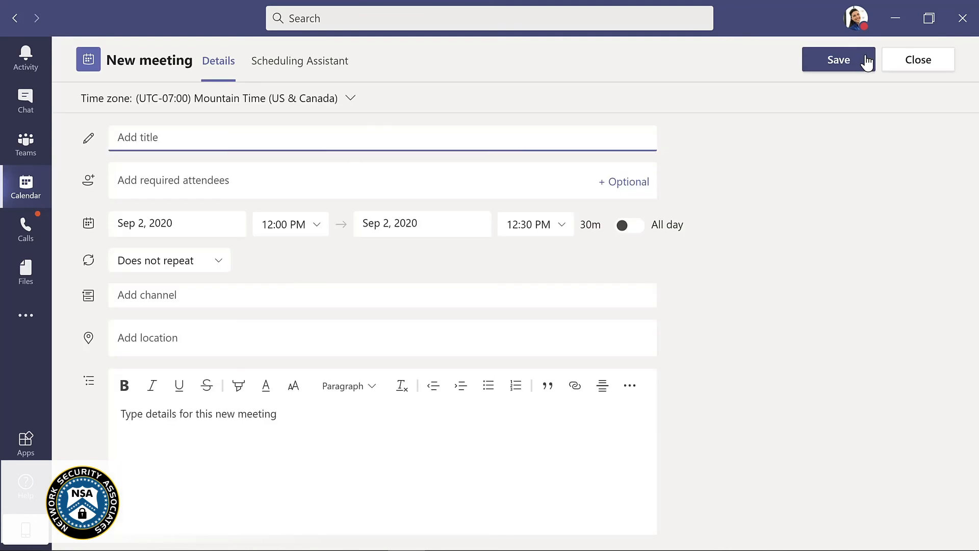
type("Evergreen Design Meeting")
left_click(240, 179)
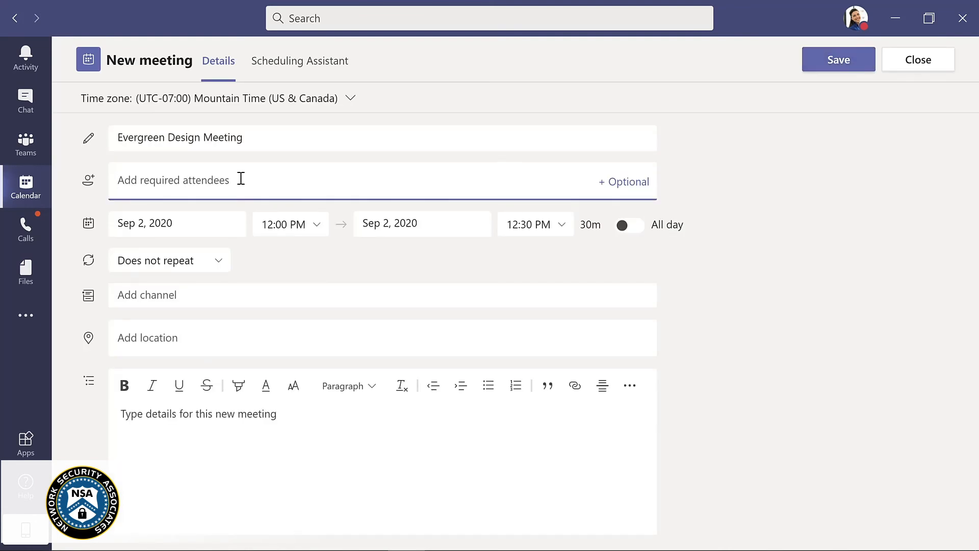
type("lynn")
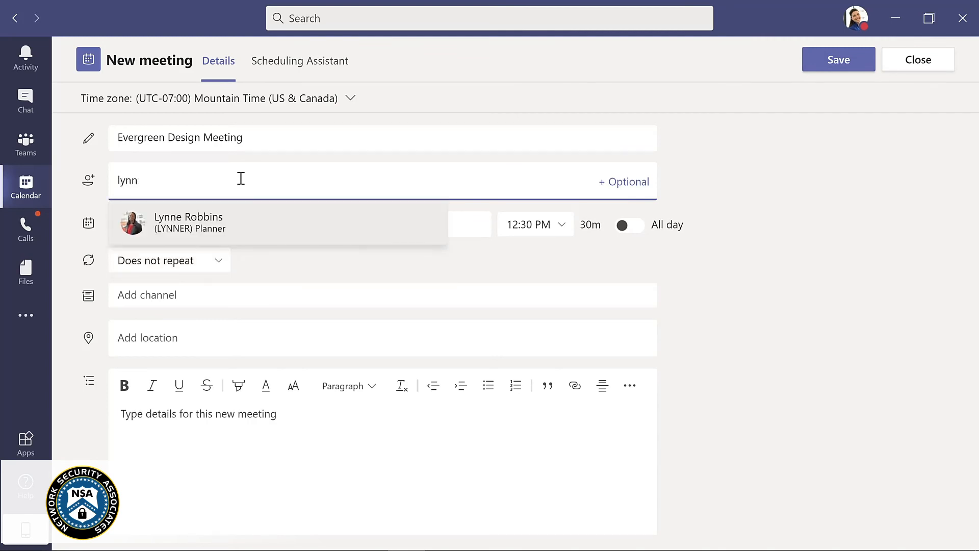
key("Return")
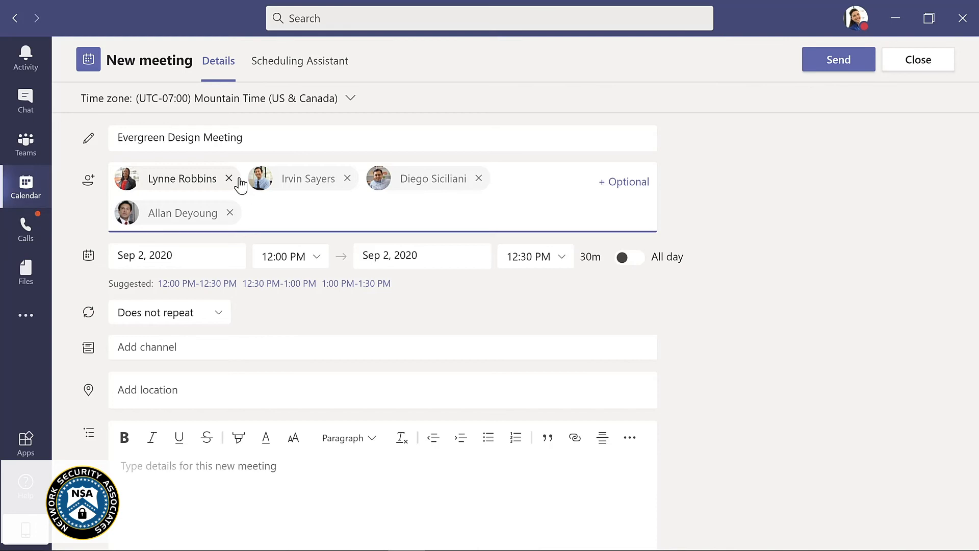
- Set the meeting date to Sep 8, 2020 and extend its end time to 1:00 PM in the Scheduling Assistant
left_click(207, 251)
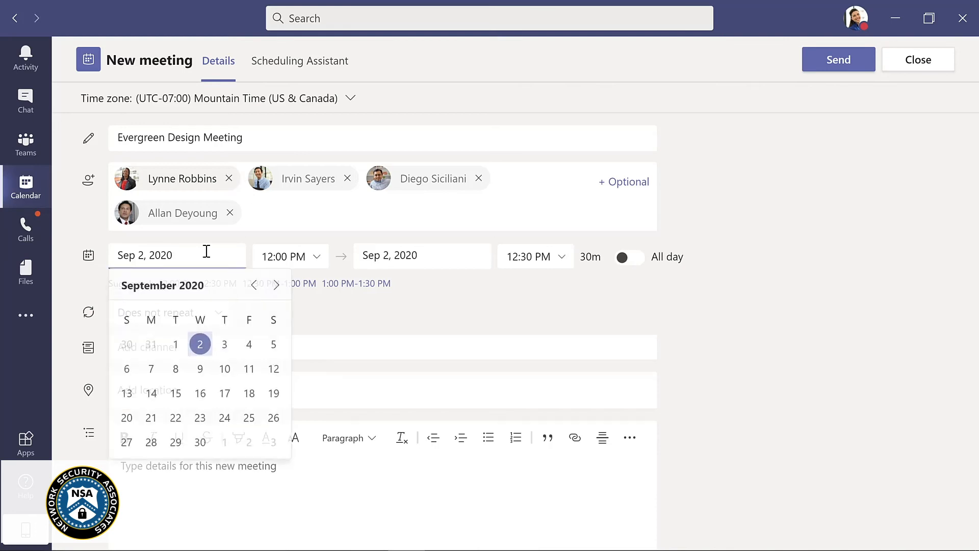
left_click(176, 370)
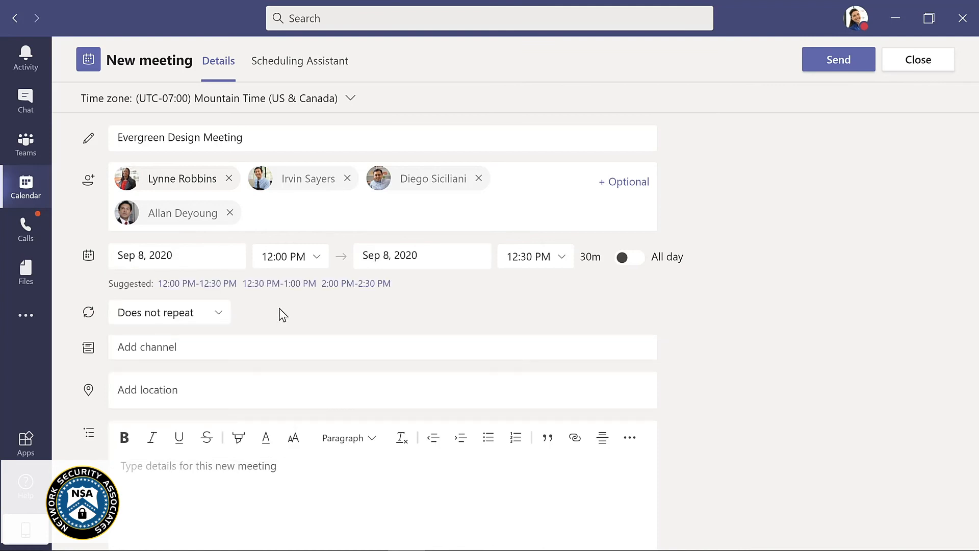
left_click(287, 62)
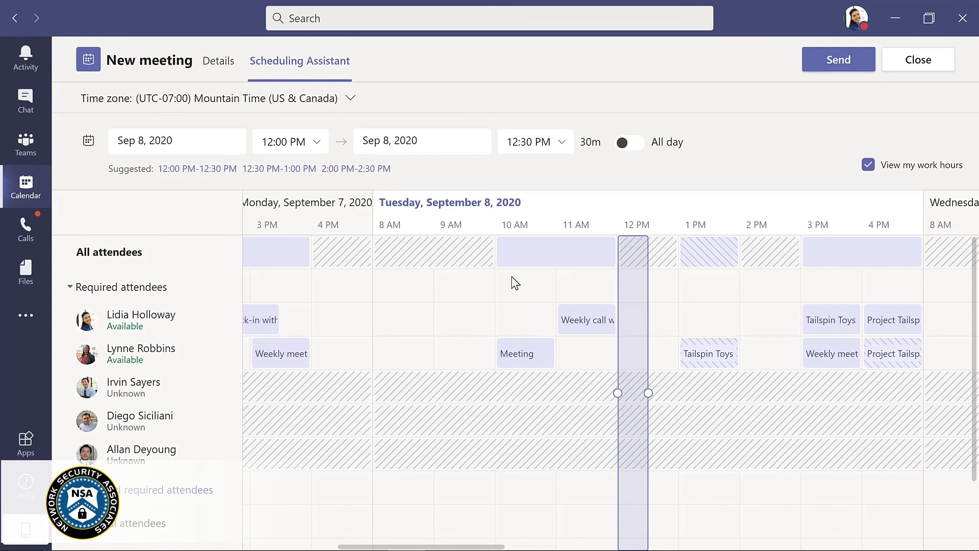
left_click_drag(648, 393, 682, 394)
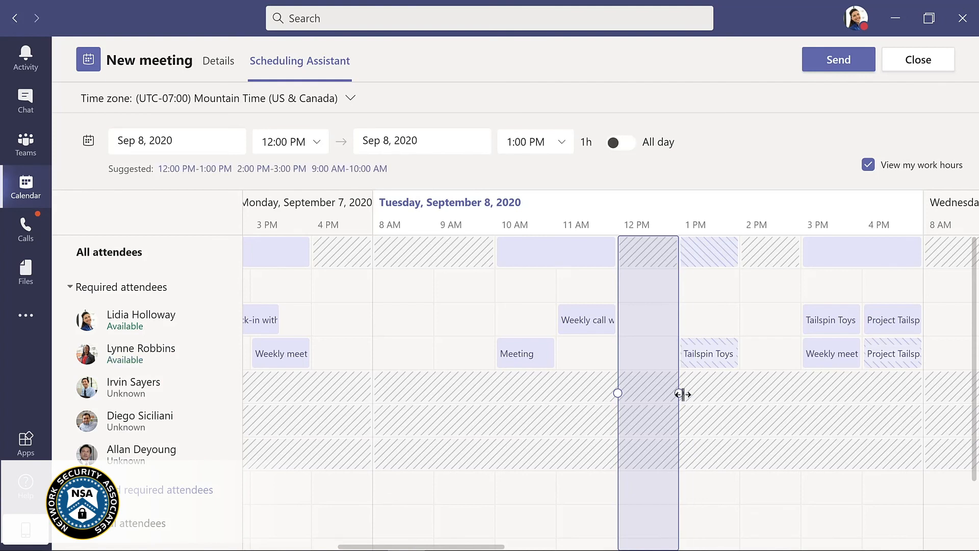
- Add the Design channel of the Evergreen Project Team to the meeting details
left_click(219, 63)
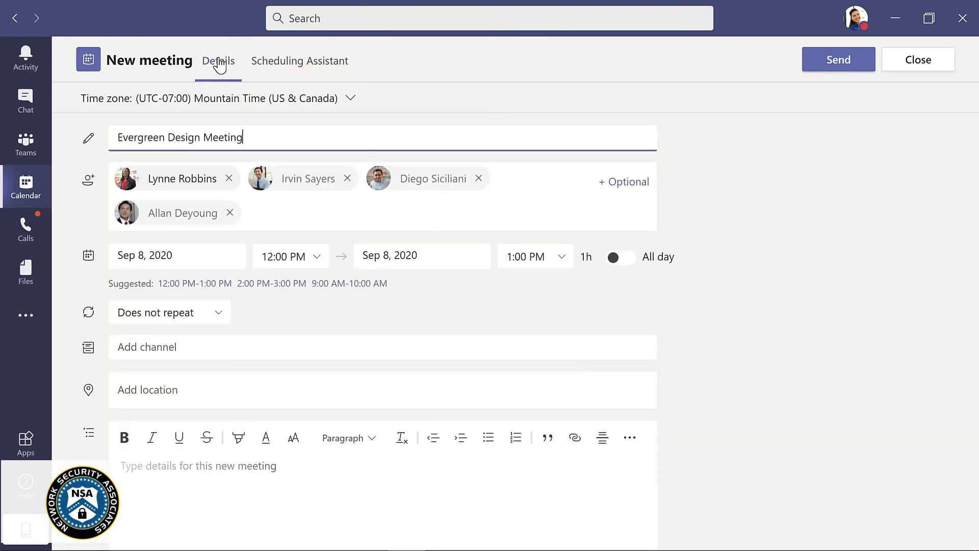
left_click(229, 348)
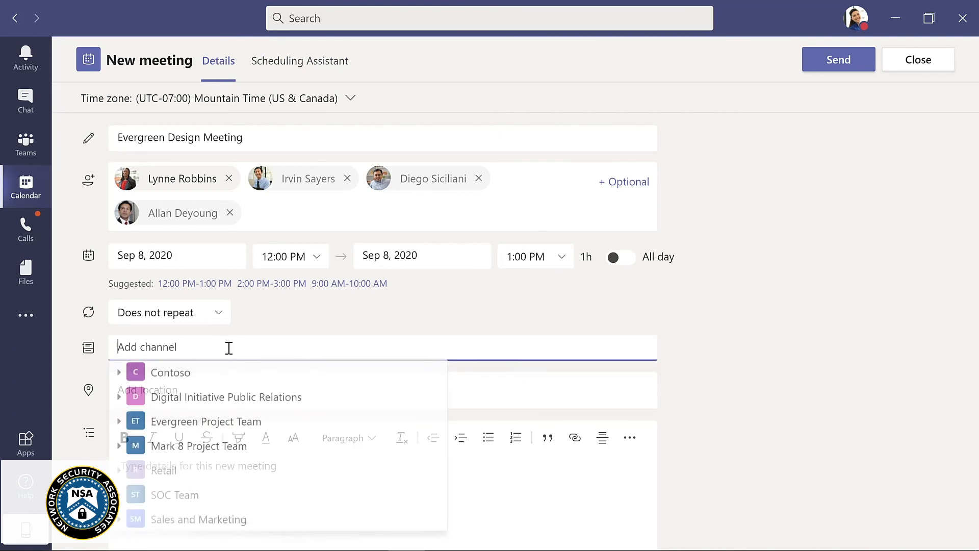
left_click(121, 424)
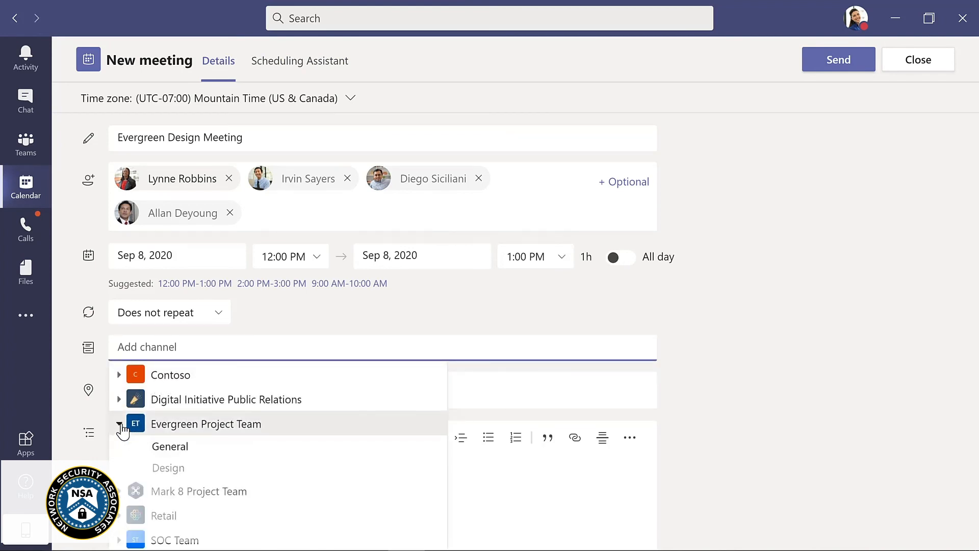
left_click(175, 469)
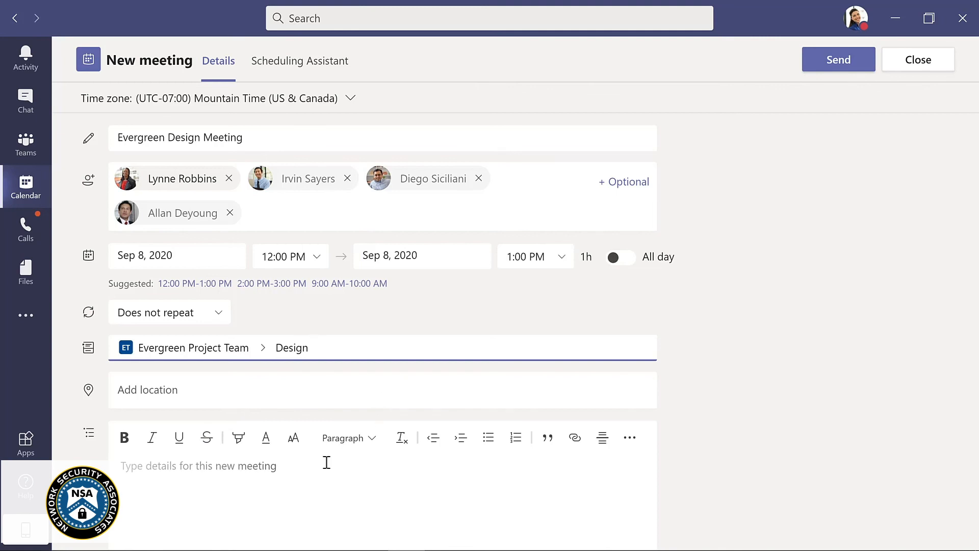
- Enter "Kickoff meeting for design team" as the meeting description and send the invitation
left_click(271, 466)
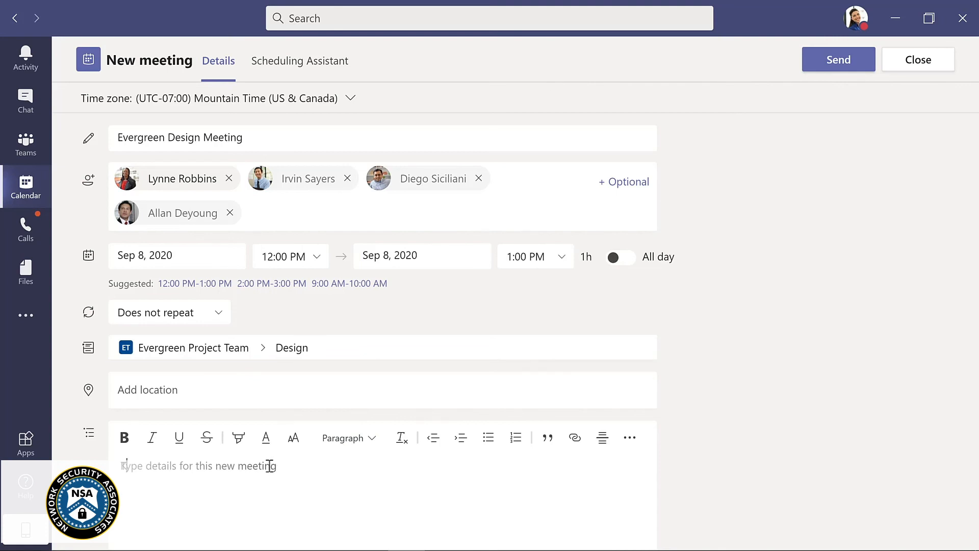
type("Kickoff meeting for design team")
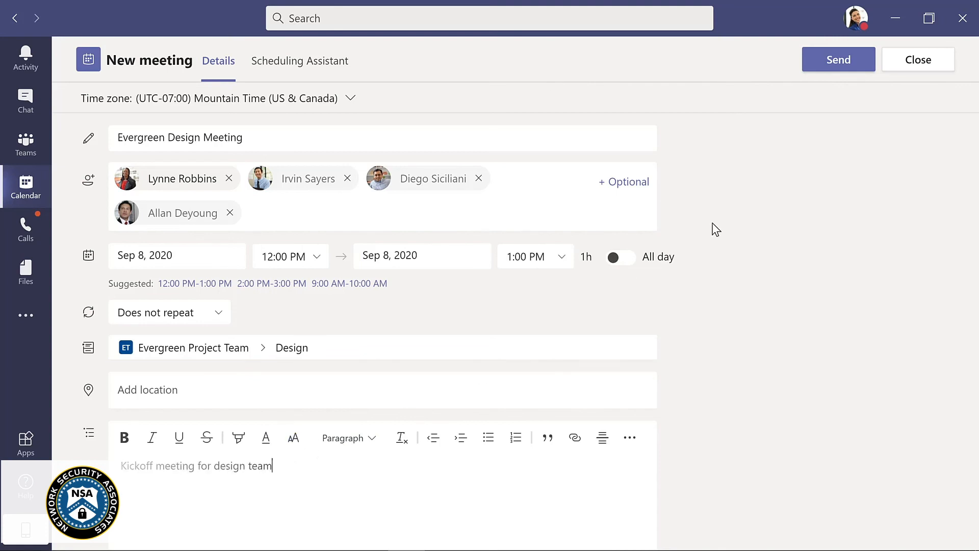
left_click(830, 68)
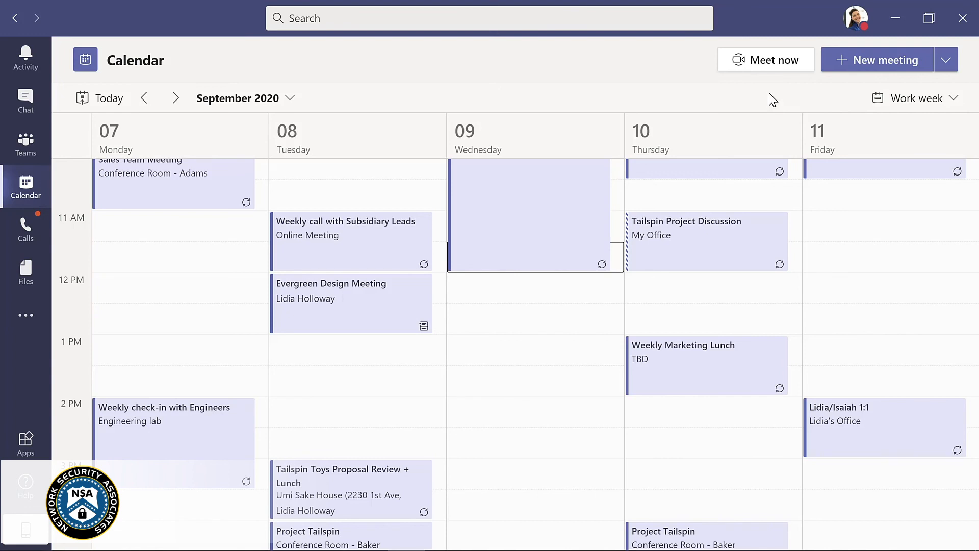
- Start an instant meeting titled "Updates to planning document" in the Design channel of the Mark 8 Project Team
left_click(28, 147)
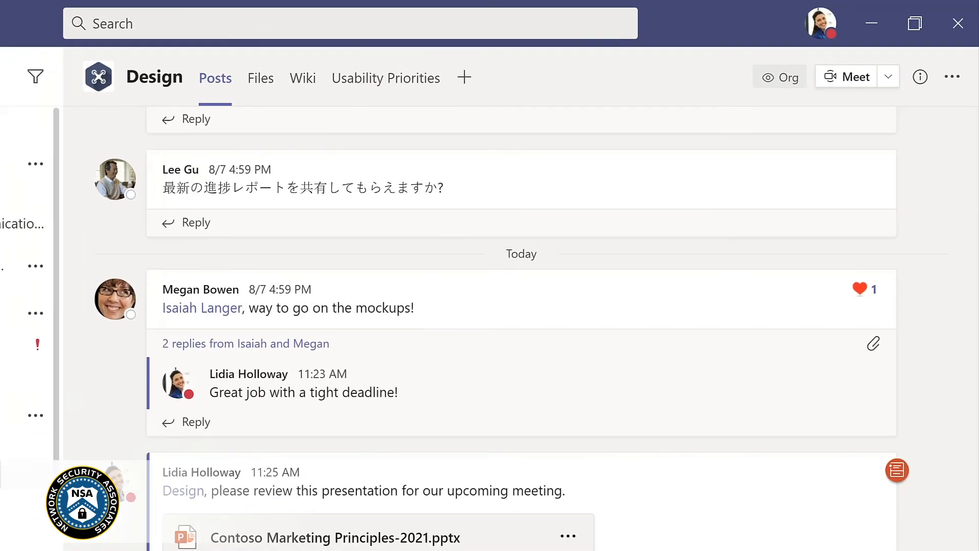
left_click(908, 60)
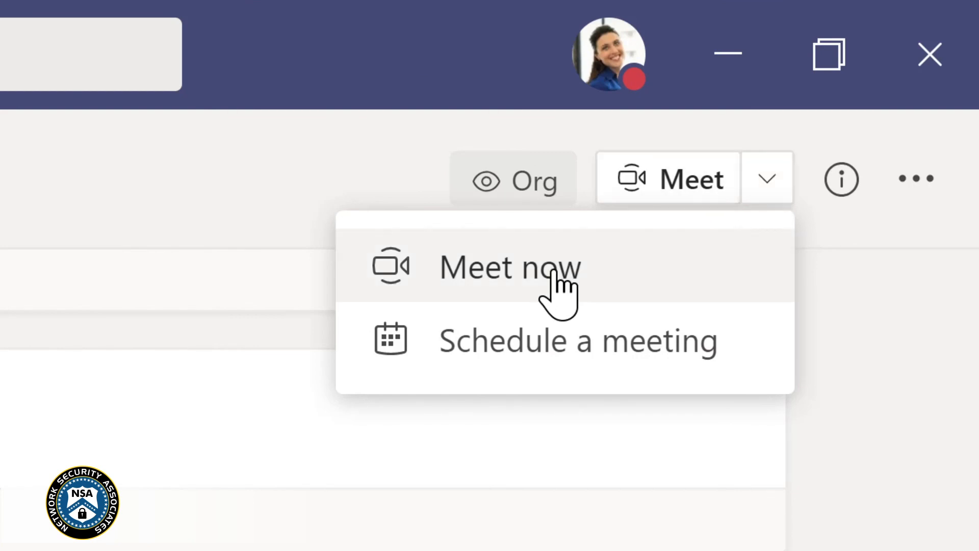
left_click(518, 267)
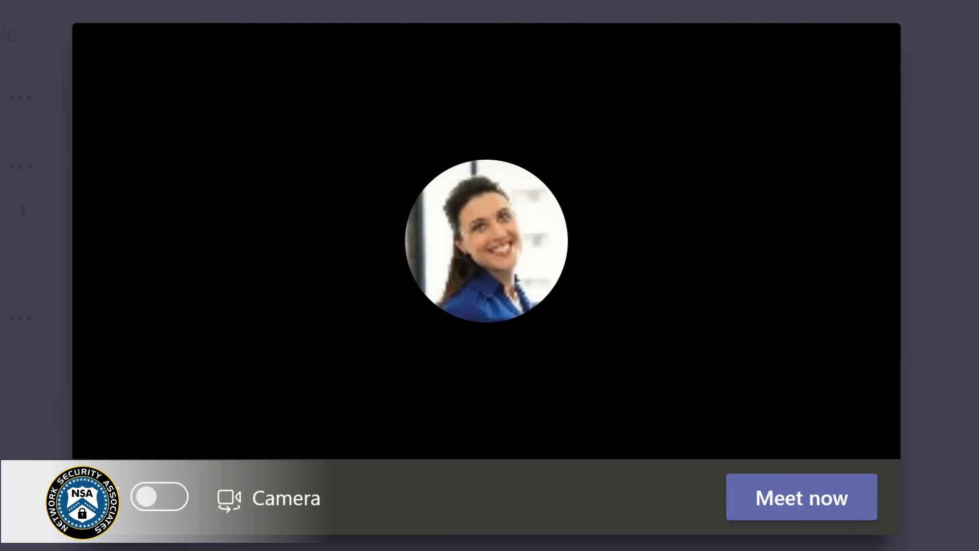
type("Updates")
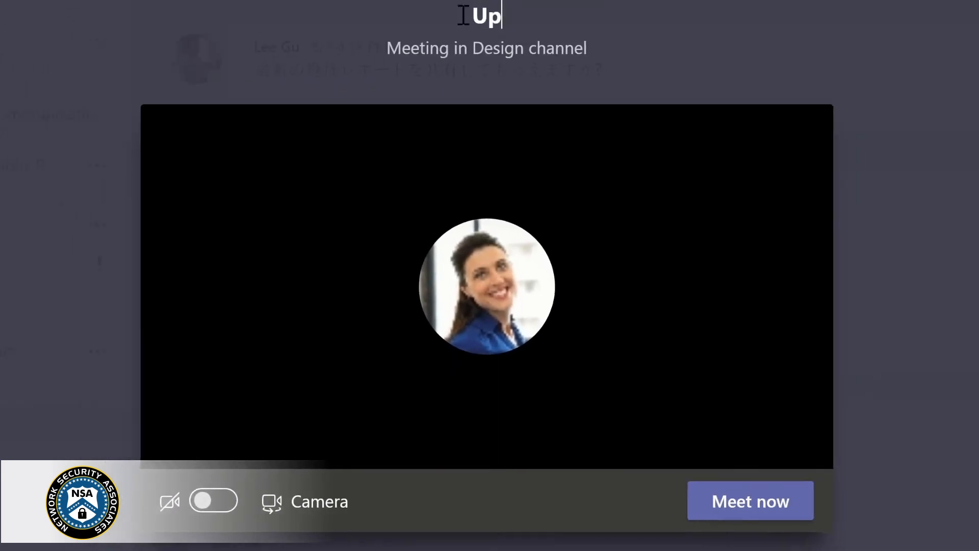
type(" to planning document")
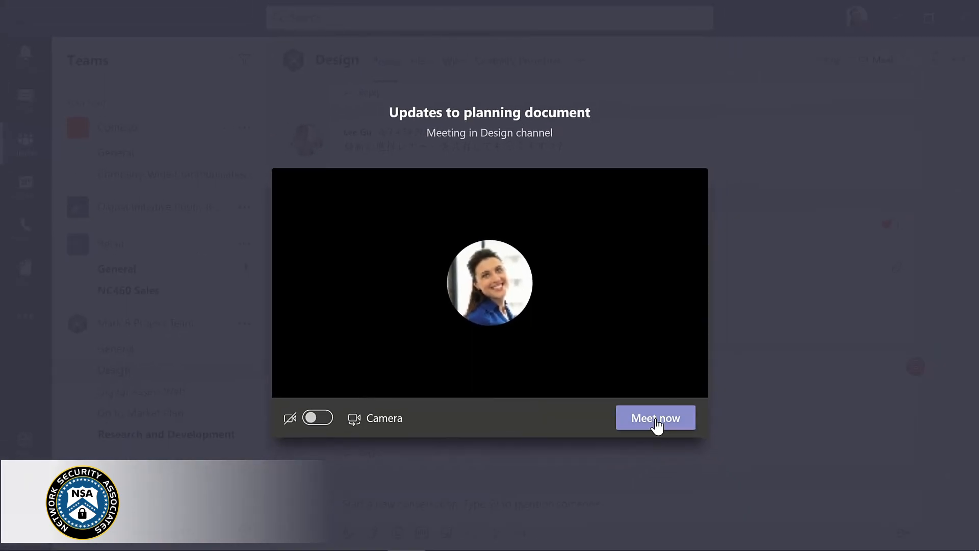
left_click(706, 480)
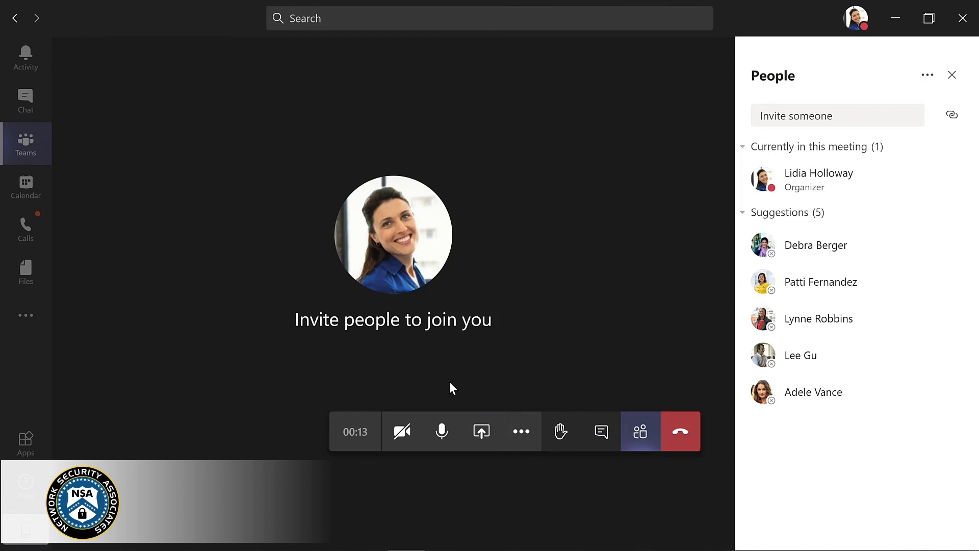
left_click(521, 435)
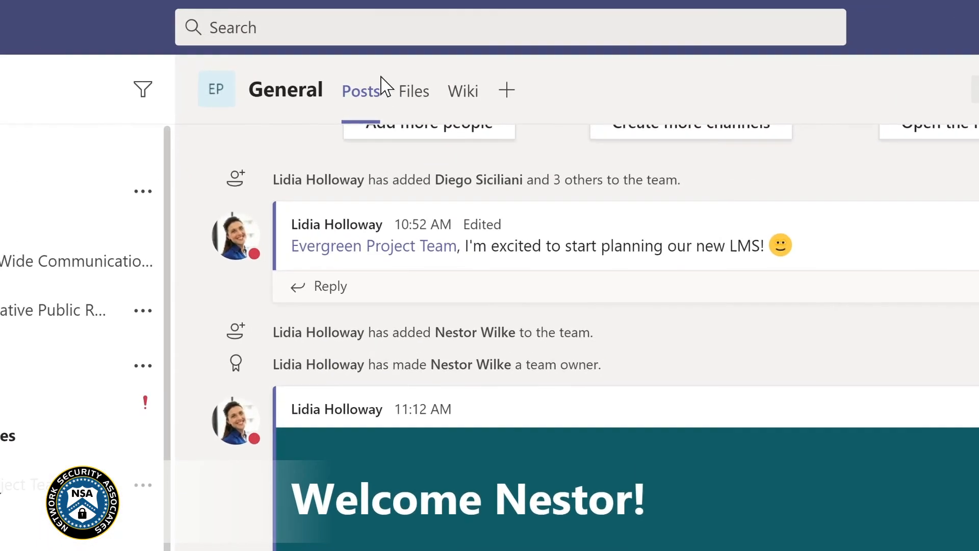
- View all search results for "marketing" and return to the General channel of the Evergreen Project Team
left_click(358, 23)
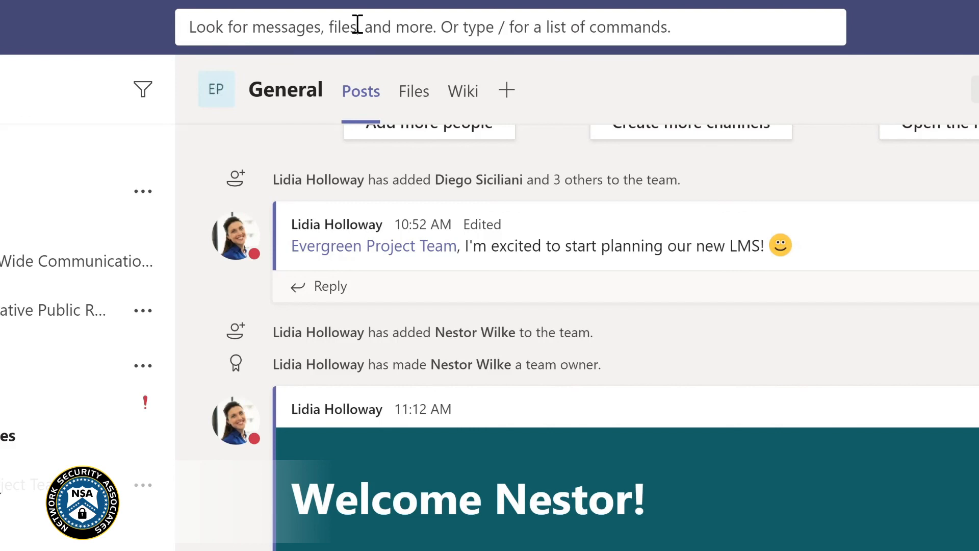
type("marketing")
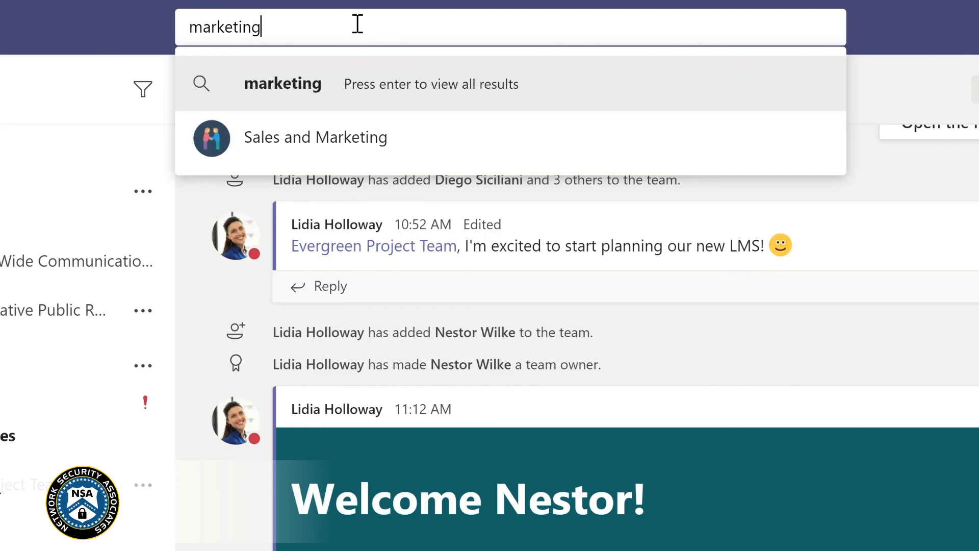
key("Return")
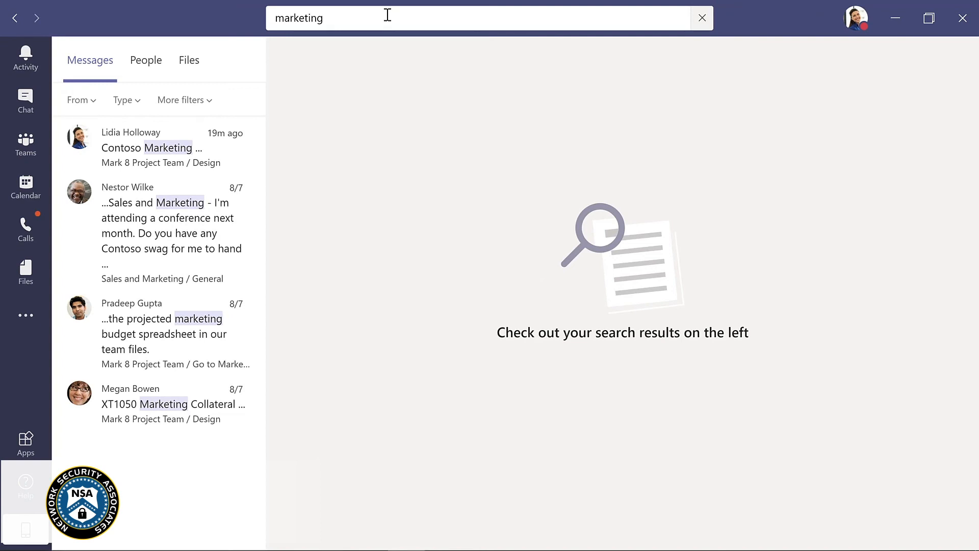
left_click(153, 222)
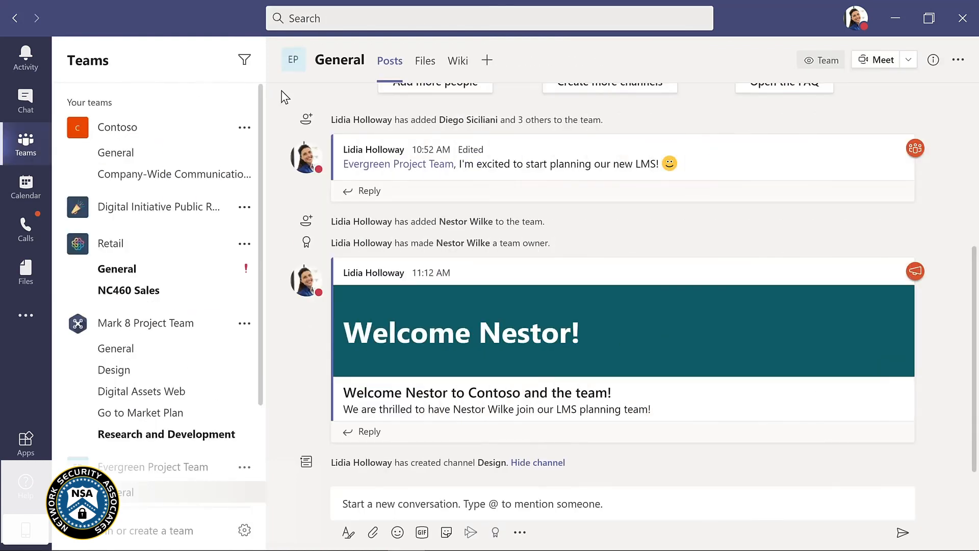
- Display the list of available slash commands in the search box and dismiss it
left_click(334, 19)
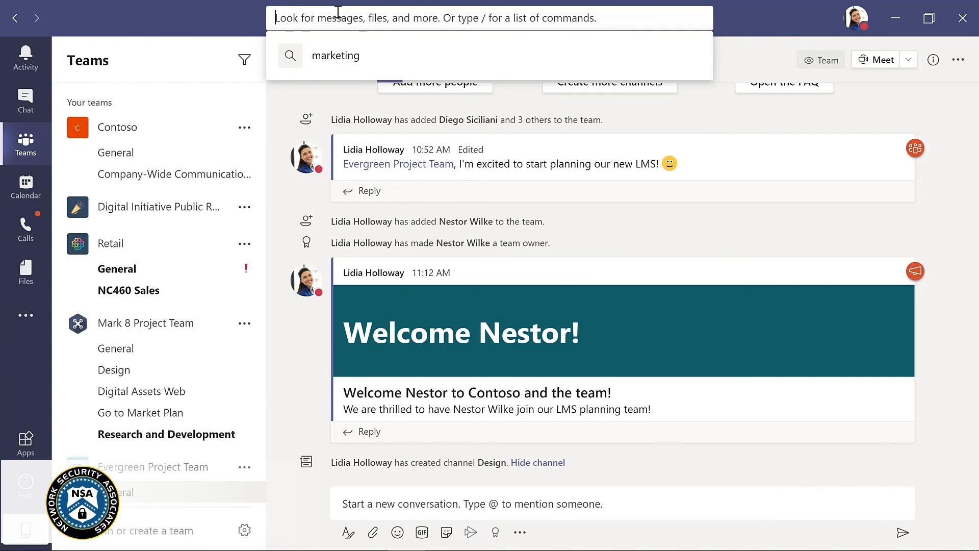
type("/")
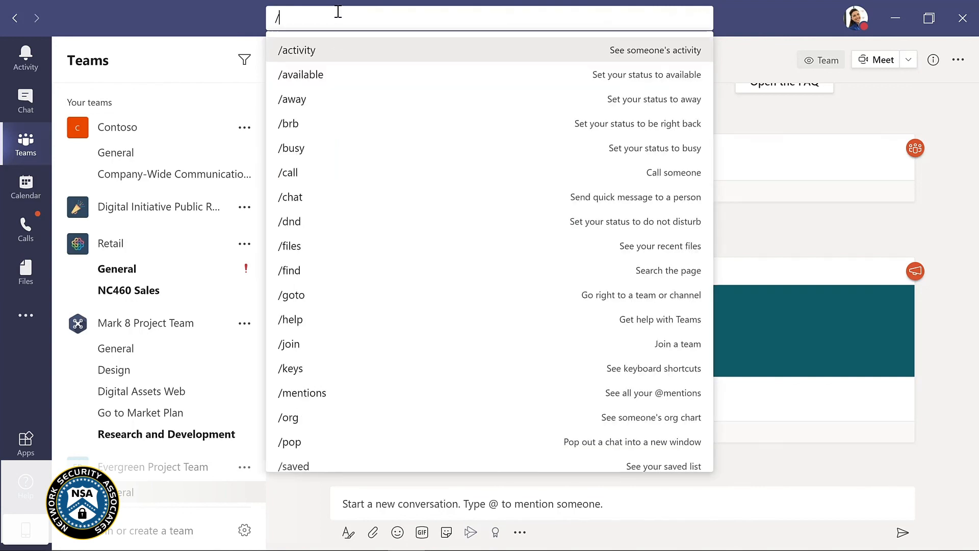
left_click(906, 243)
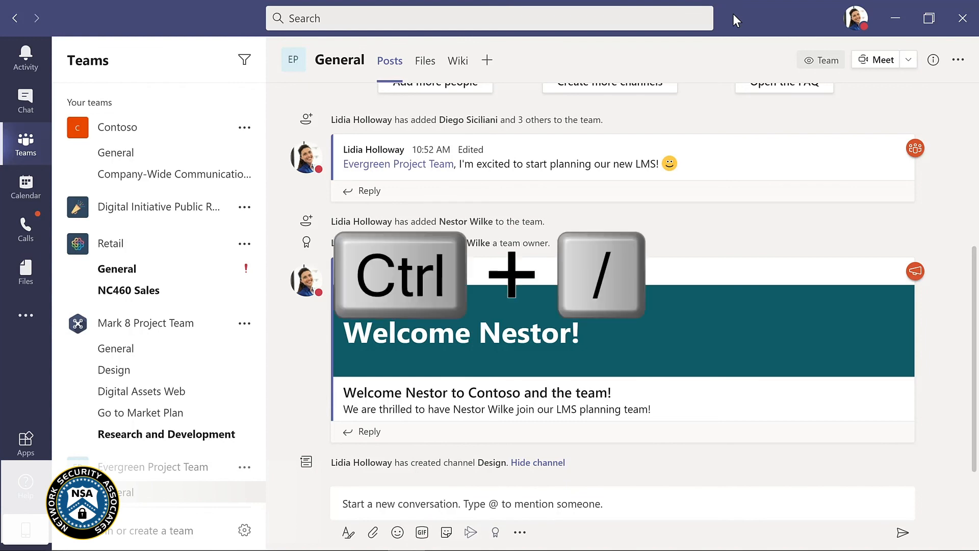
- Bring up the slash commands once more and open the keyboard shortcuts list
key("ctrl+slash")
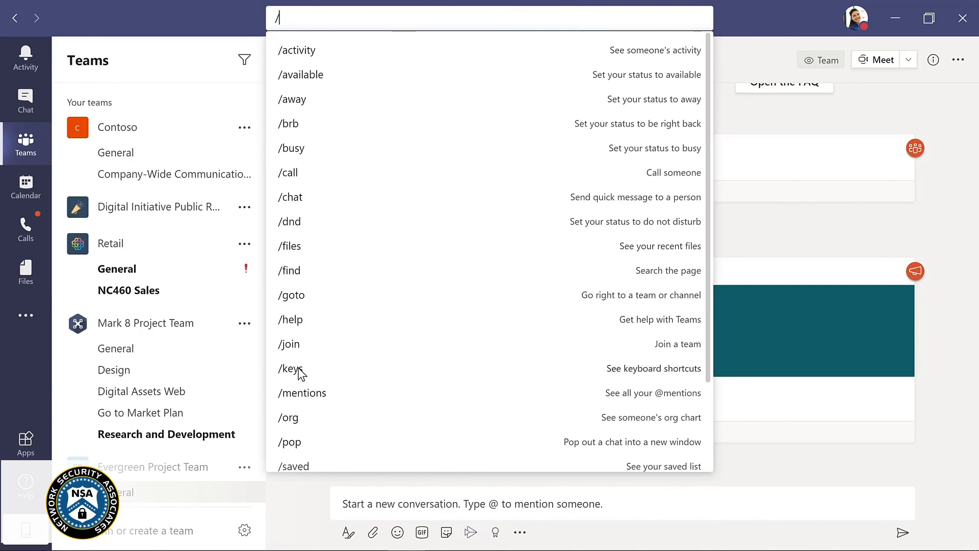
key("Escape")
key("ctrl+period")
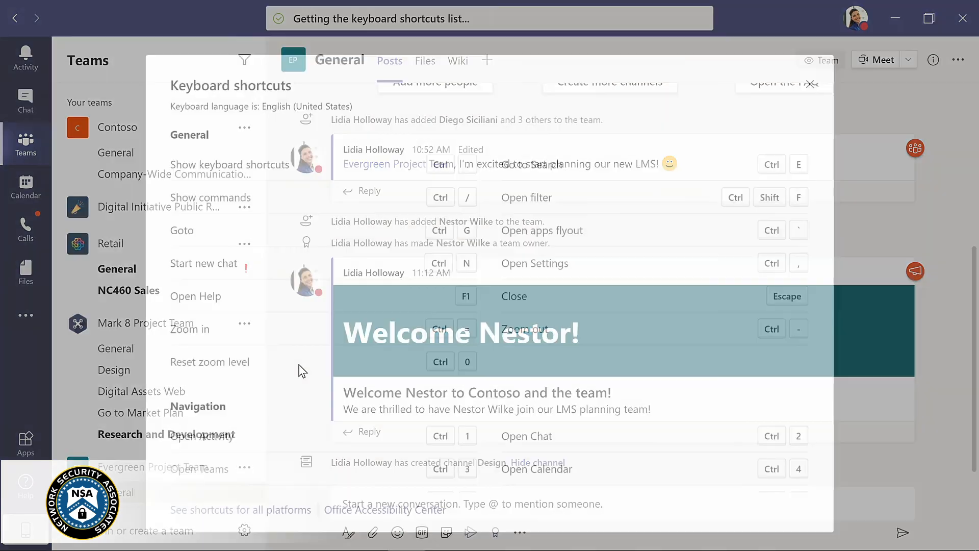